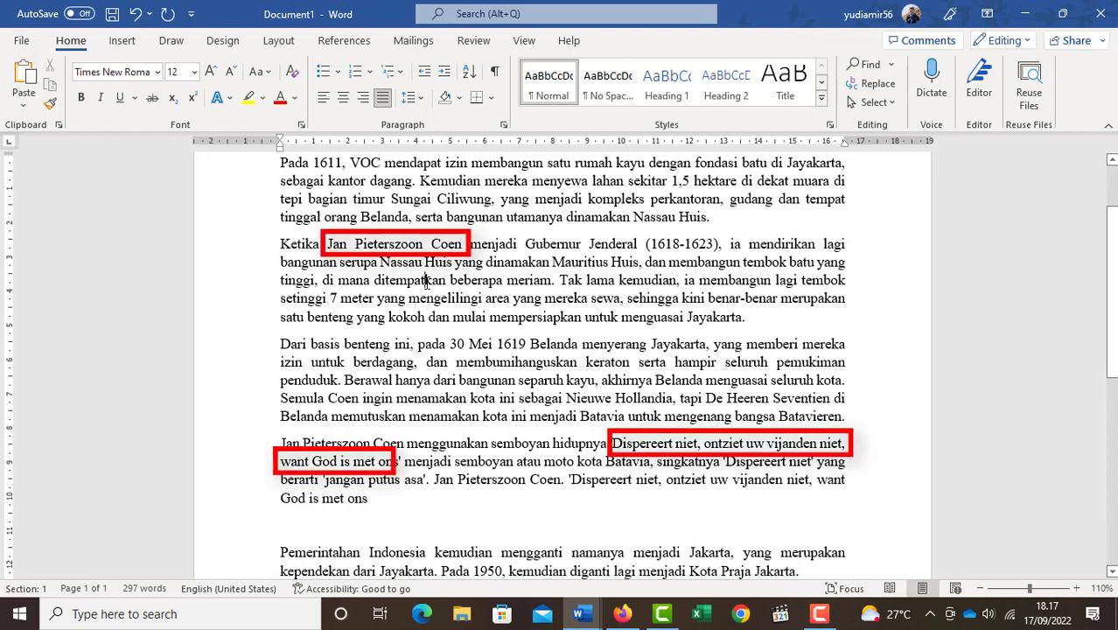
- Copy the name "Jan Pieterszoon Coen" from the first line of the paragraph beginning "Ketika"
scroll(496, 378, "down", 3)
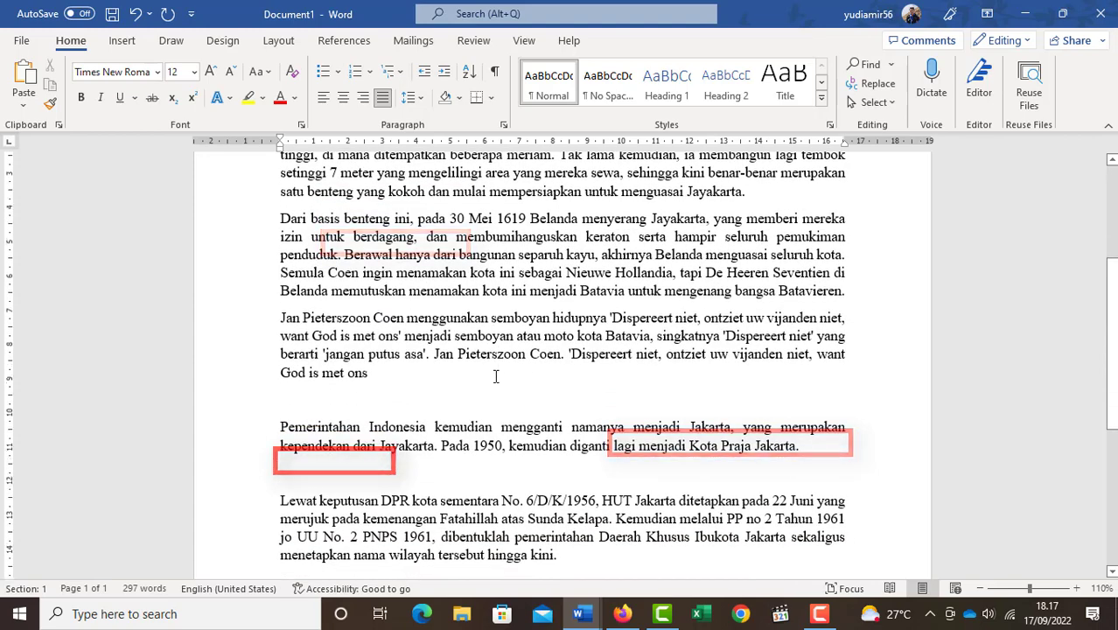
scroll(496, 378, "up", 3)
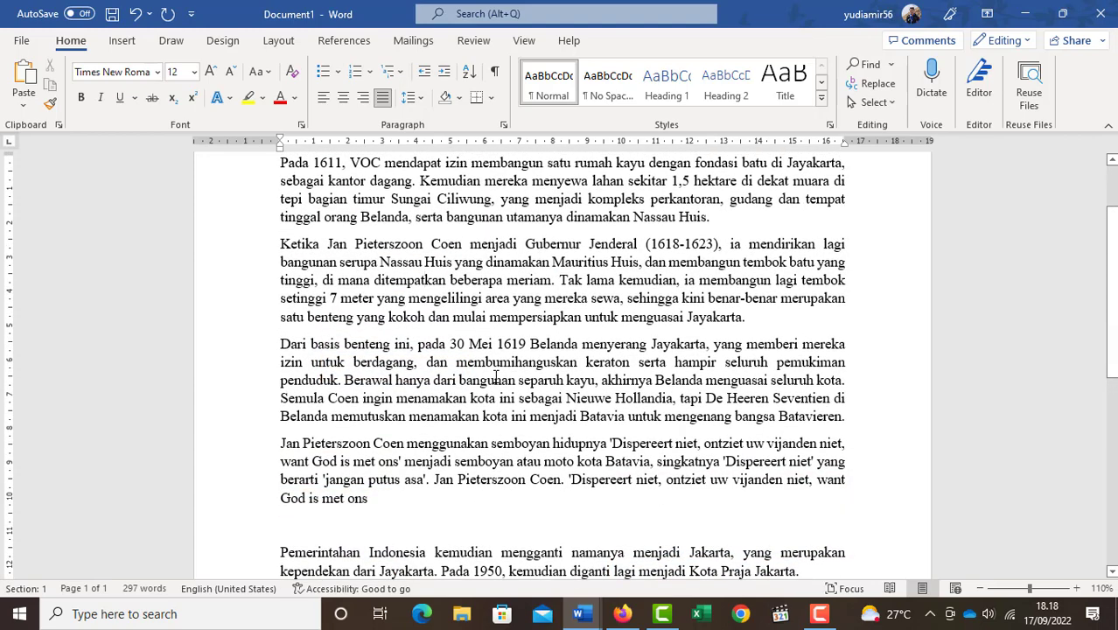
scroll(496, 378, "up", 1)
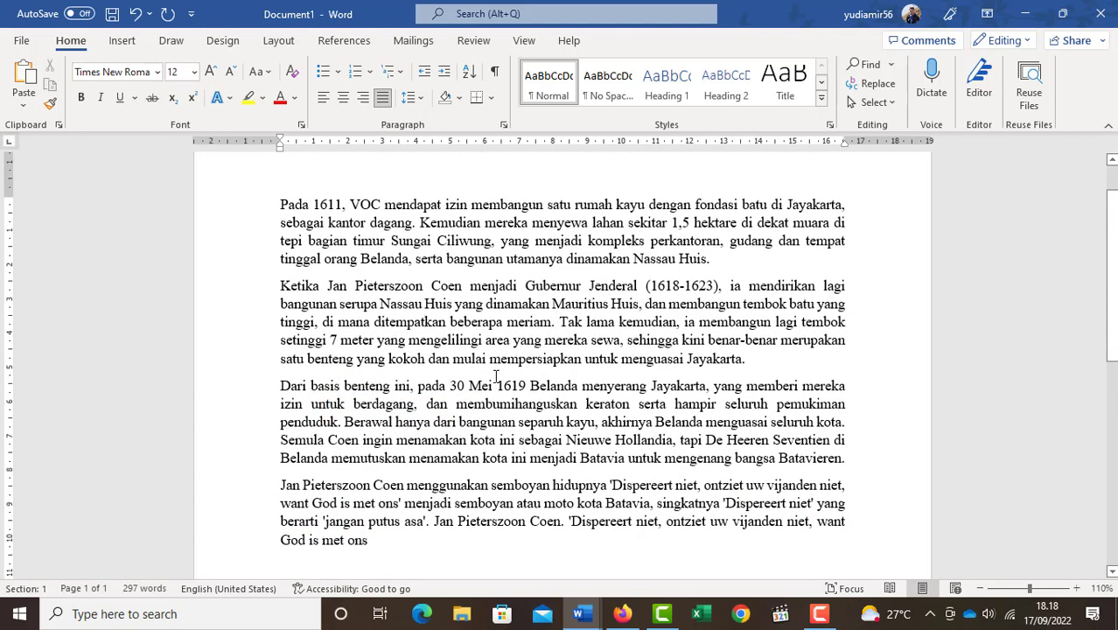
left_click_drag(344, 285, 466, 287)
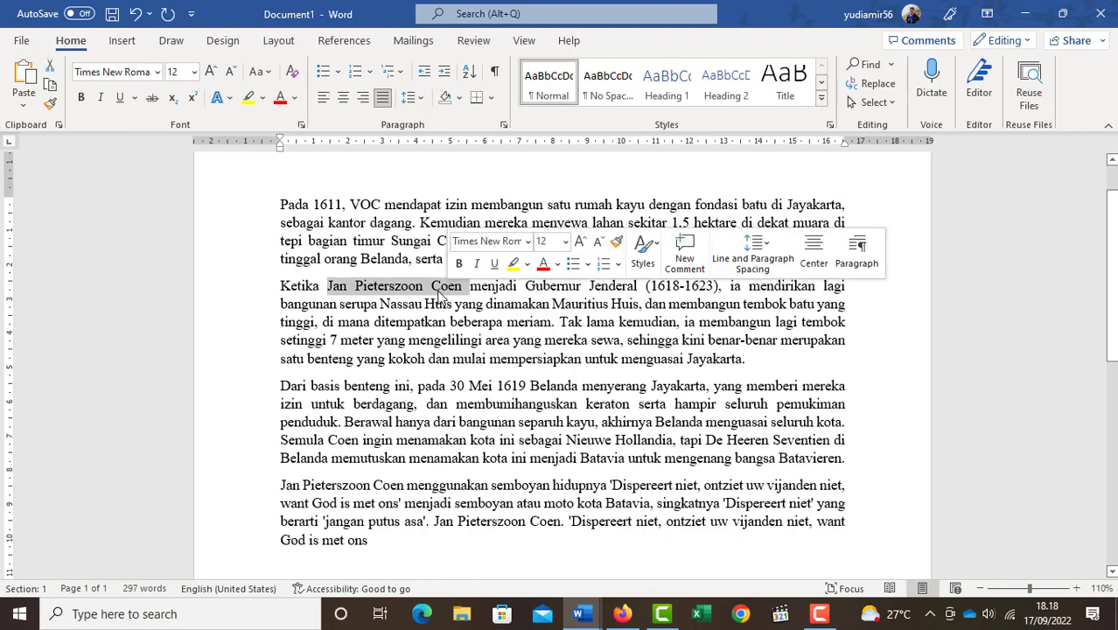
right_click(443, 287)
left_click(496, 320)
left_click(761, 360)
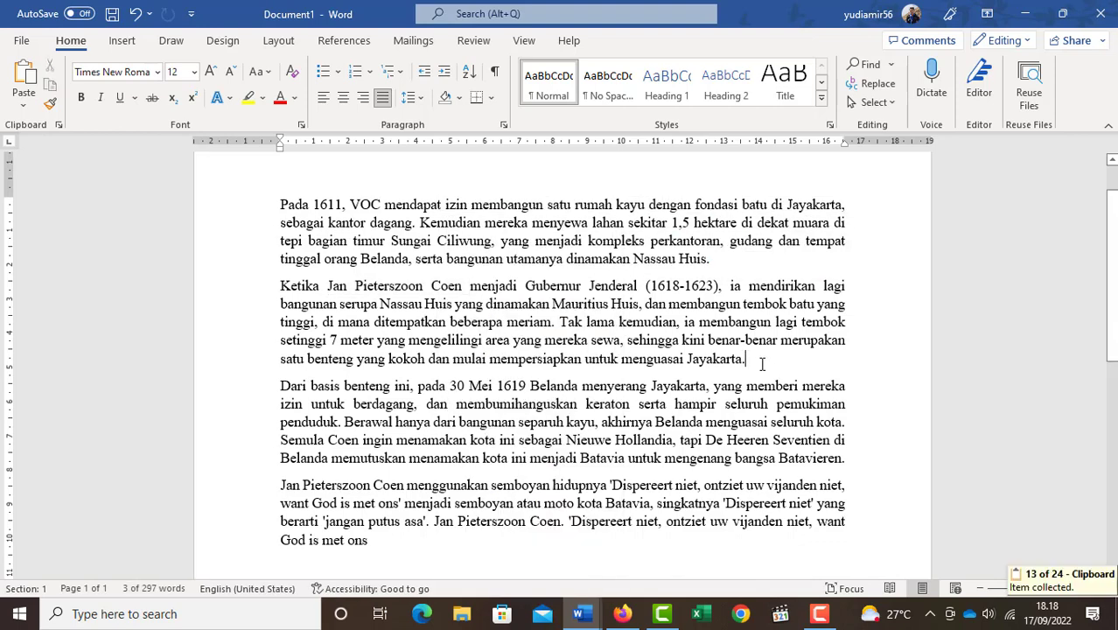
- Show the Office Clipboard, look through the collected items from first to last, and close it again
scroll(507, 510, "down", 1)
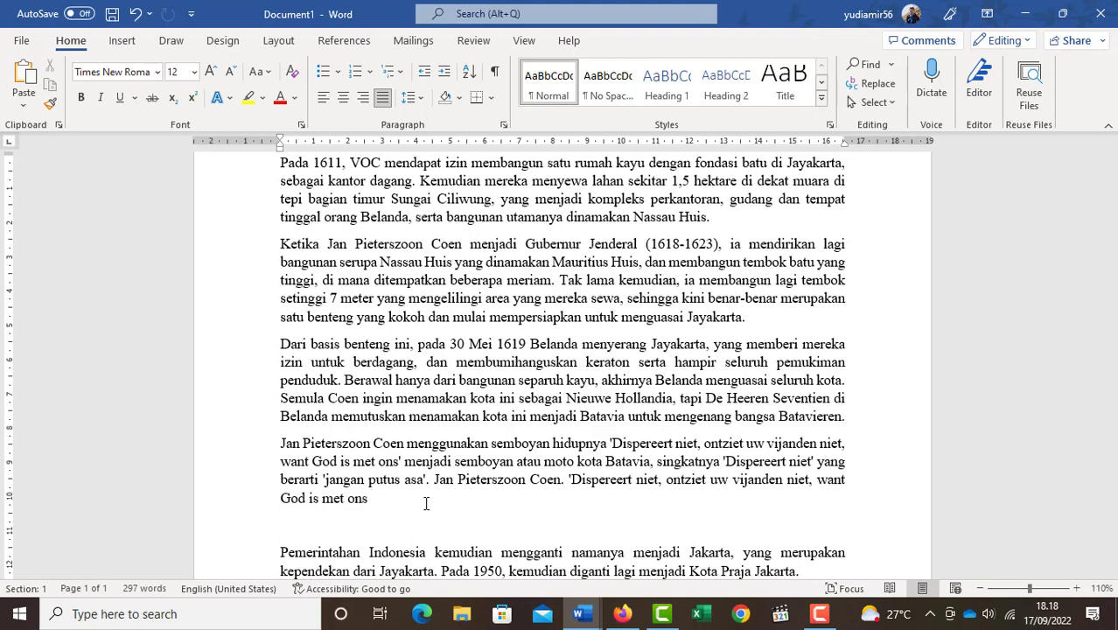
left_click(58, 125)
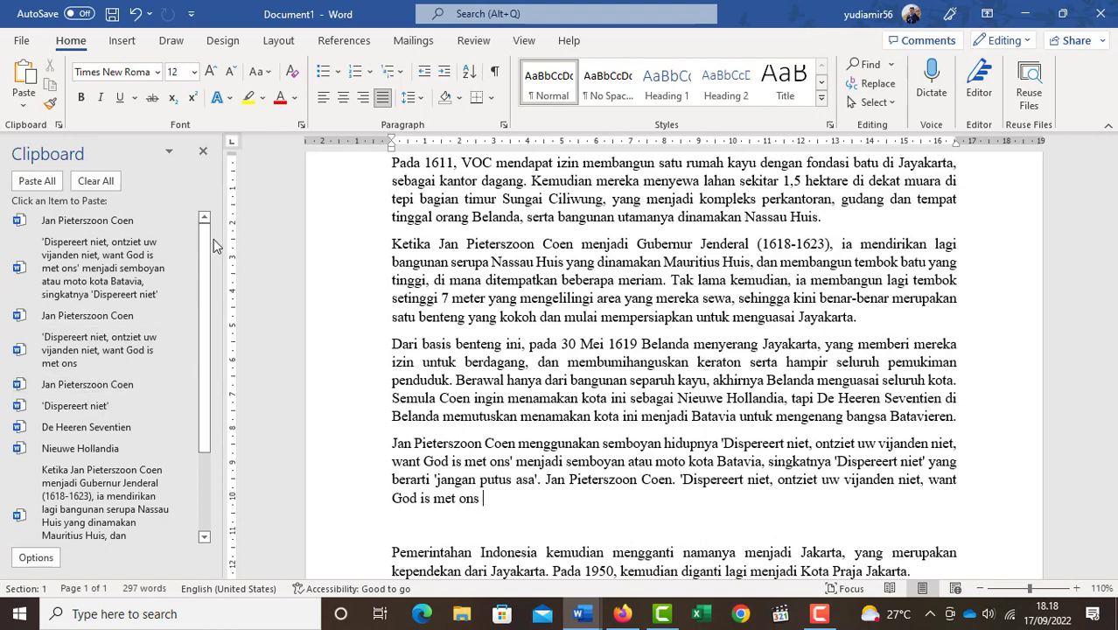
scroll(203, 317, "down", 2)
scroll(203, 317, "down", 2)
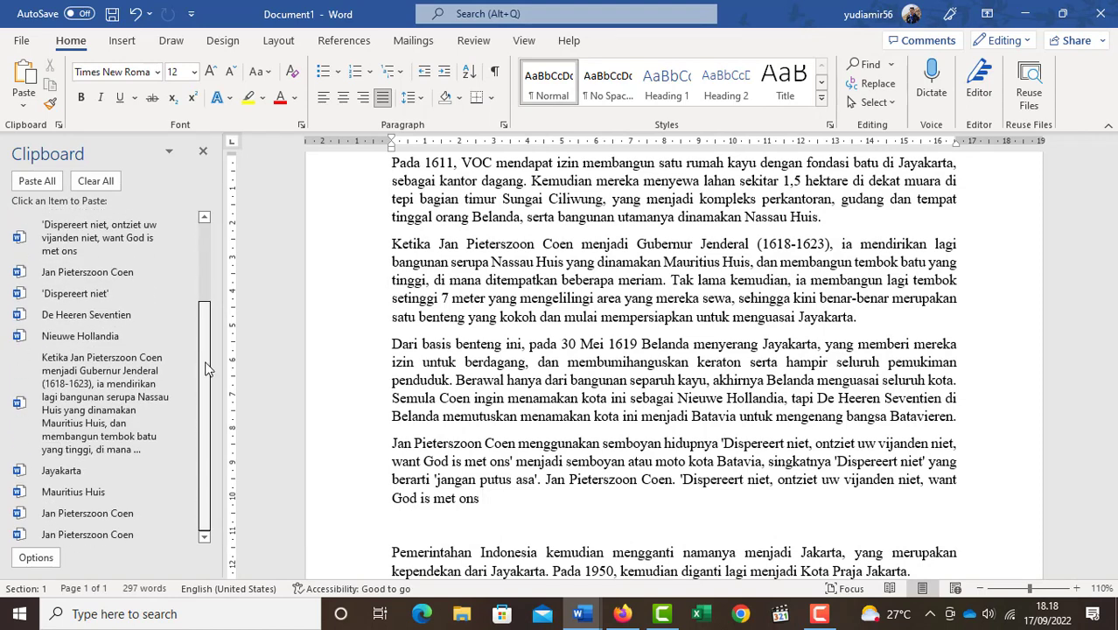
scroll(207, 368, "up", 3)
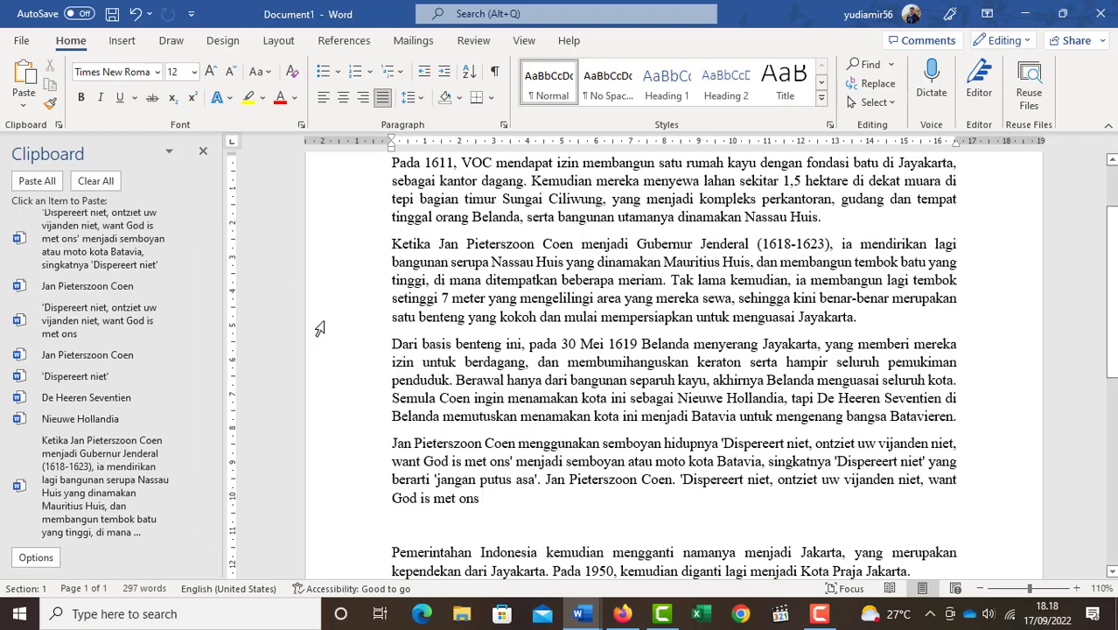
mouse_move(206, 271)
left_mouse_down()
mouse_move(207, 238)
mouse_move(206, 349)
mouse_move(210, 257)
left_mouse_up()
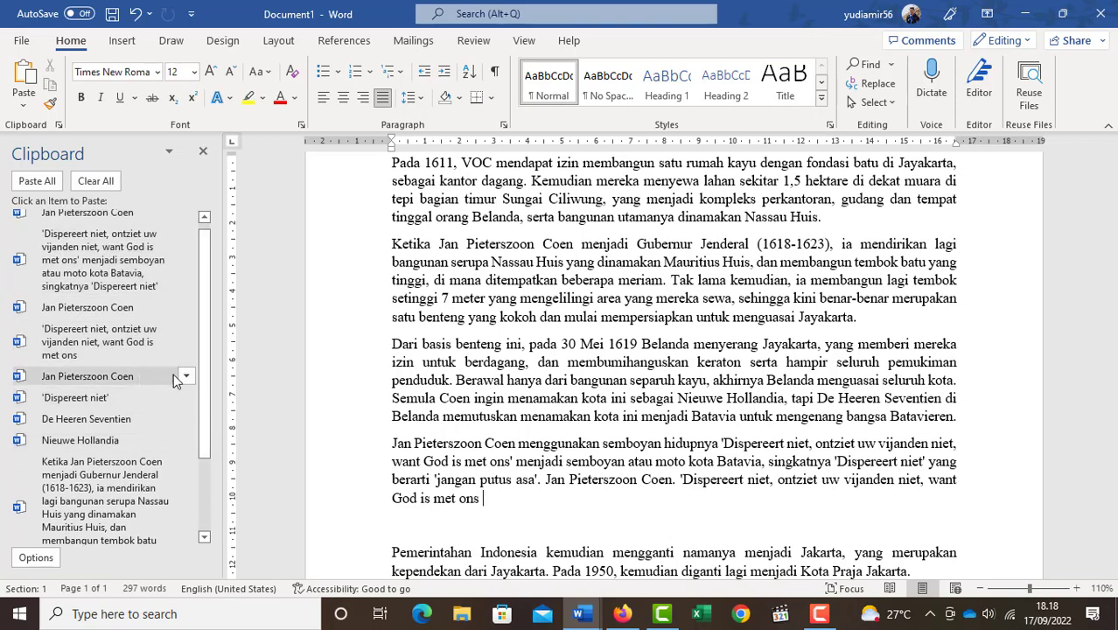
scroll(209, 344, "up", 1)
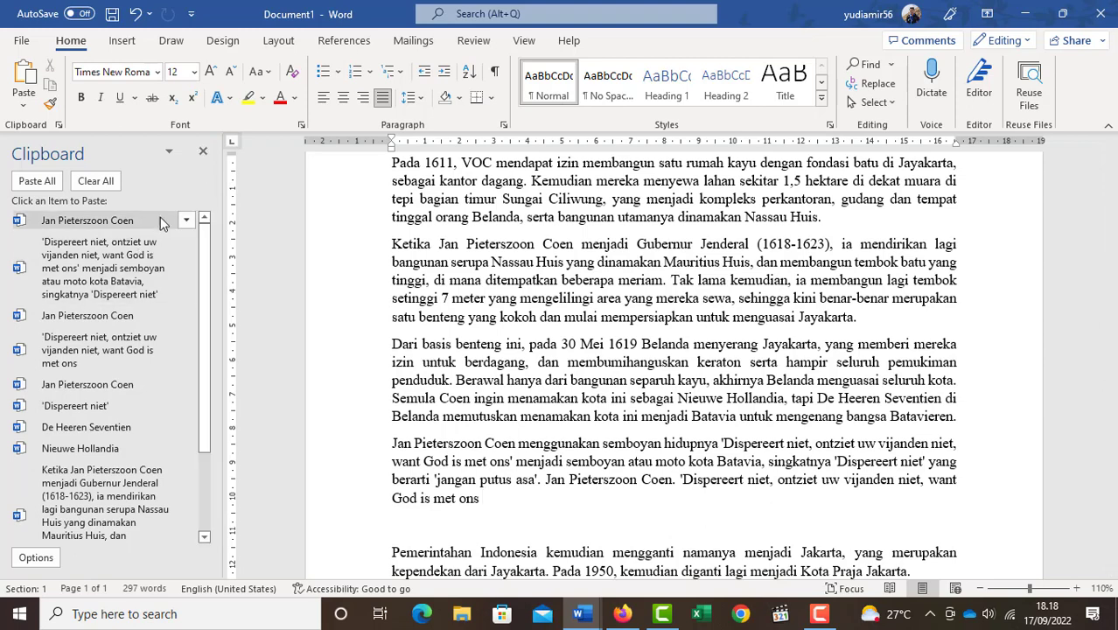
left_click(202, 154)
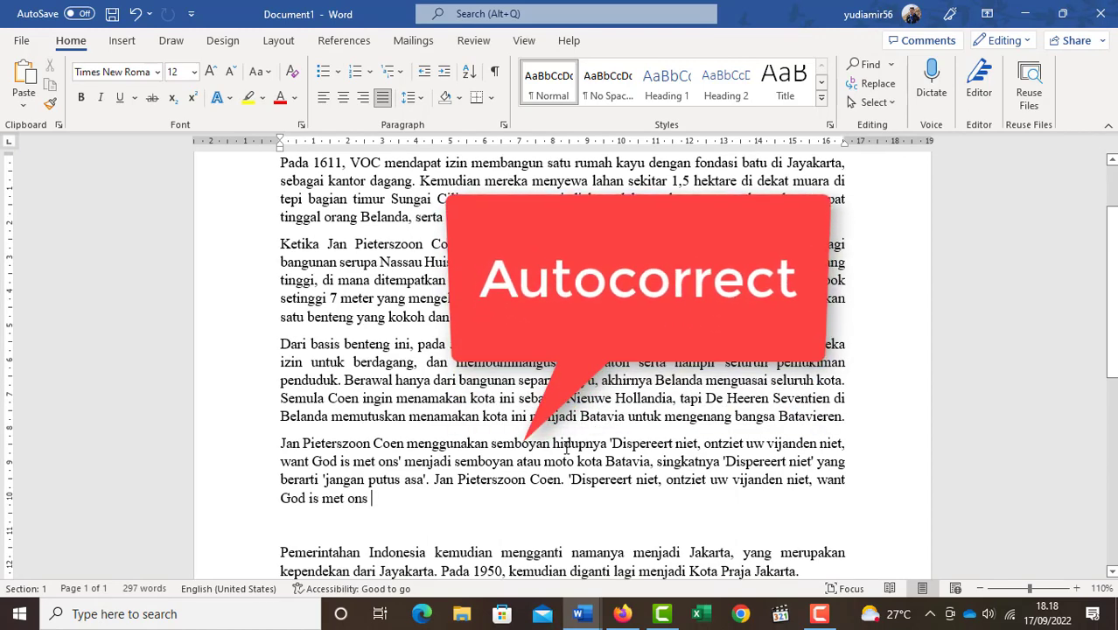
scroll(567, 449, "down", 4)
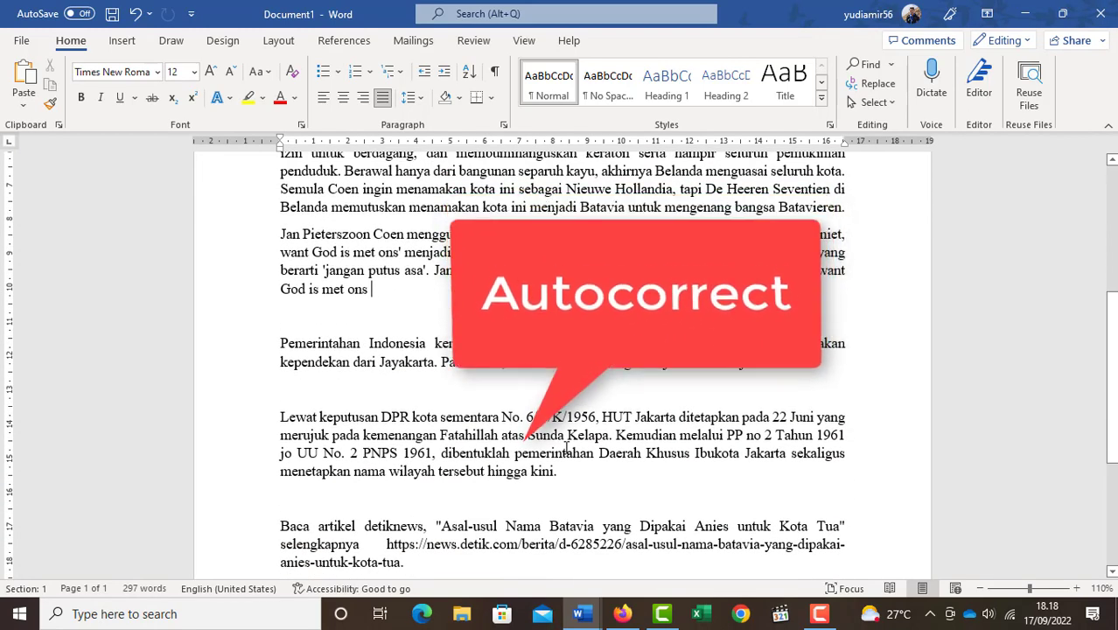
scroll(567, 449, "down", 3)
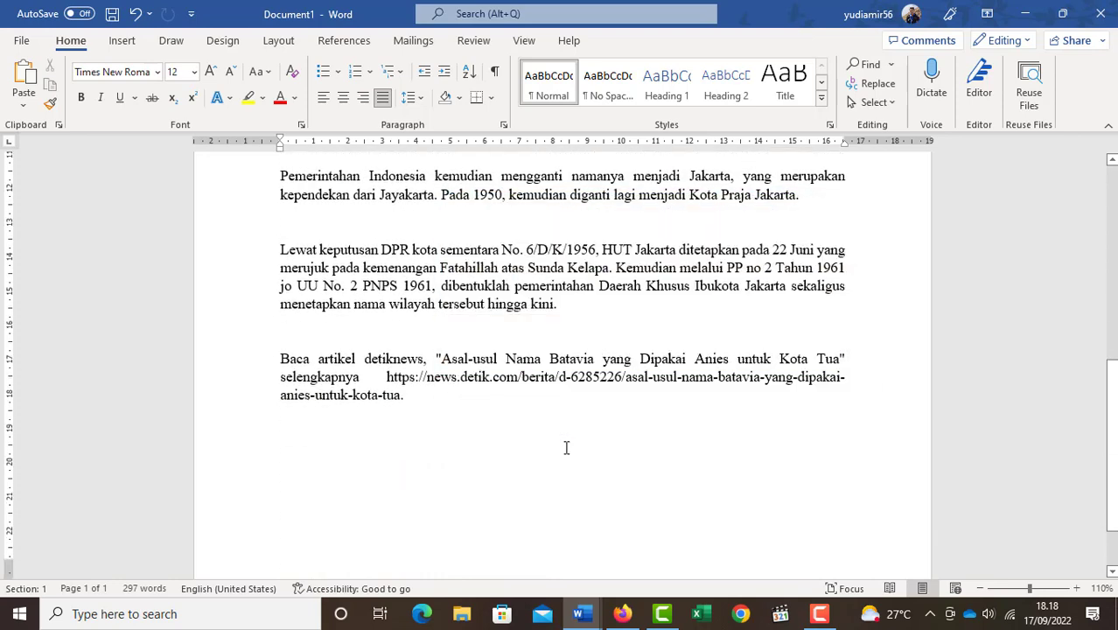
scroll(566, 448, "up", 5)
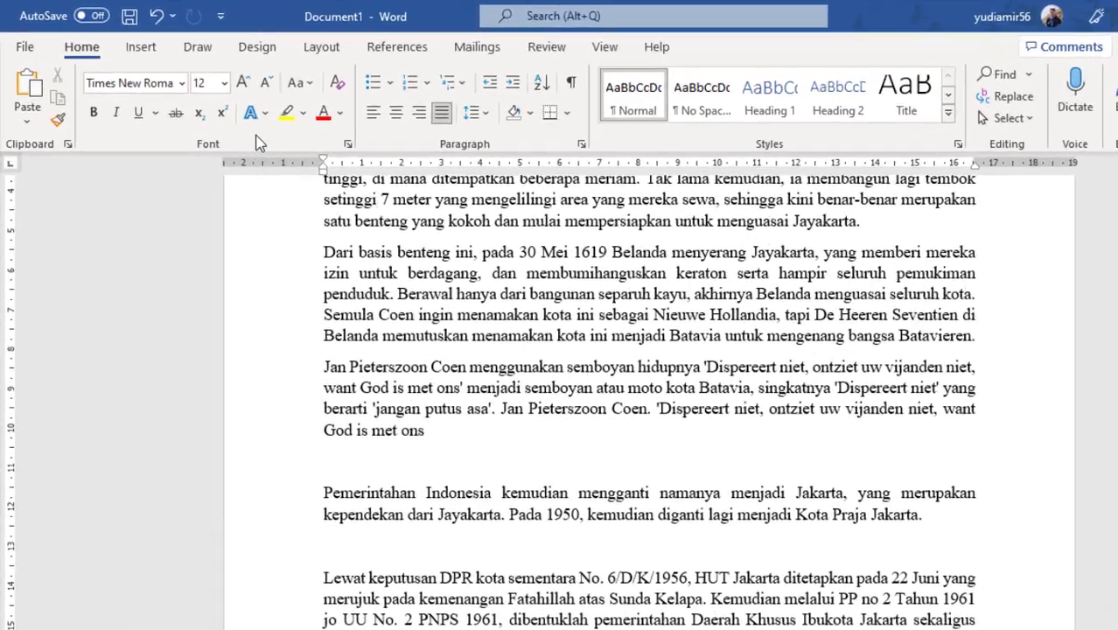
right_click(221, 118)
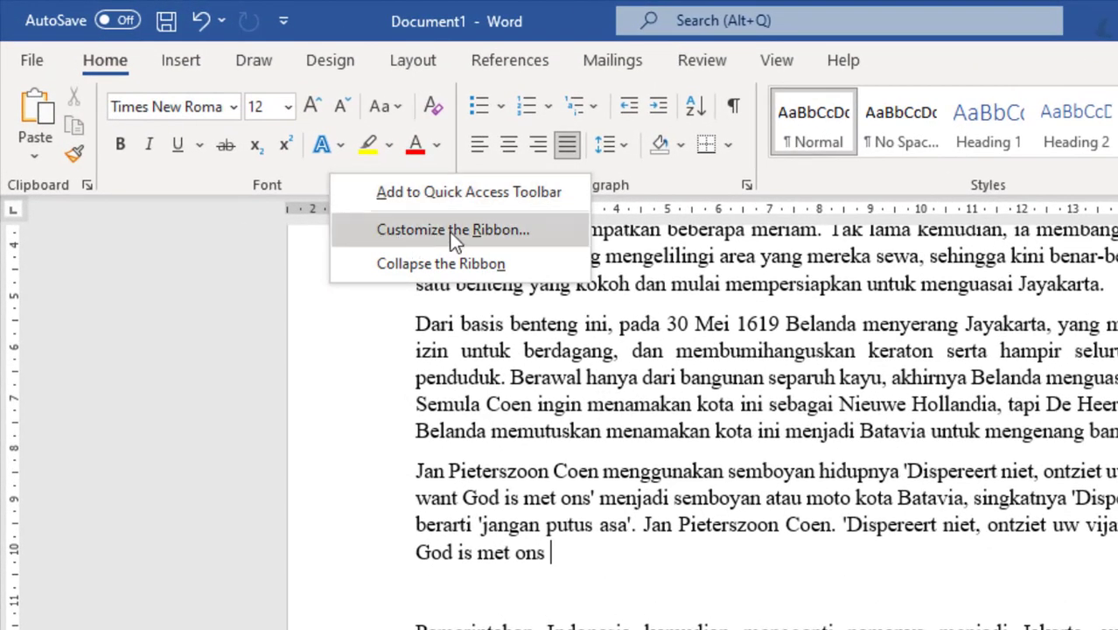
left_click(420, 229)
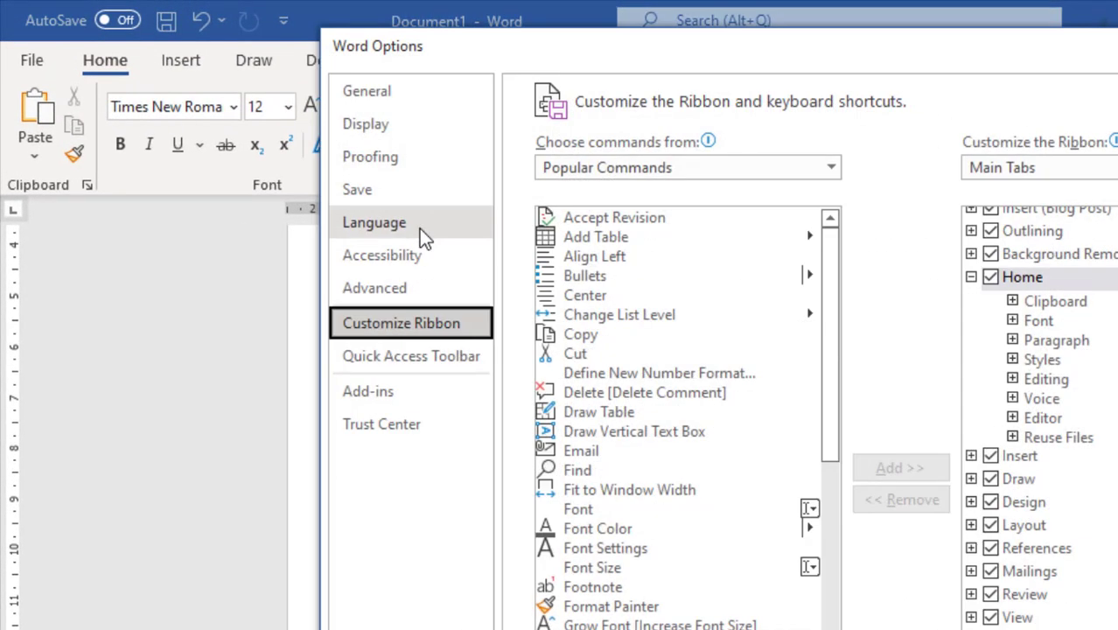
left_click(391, 155)
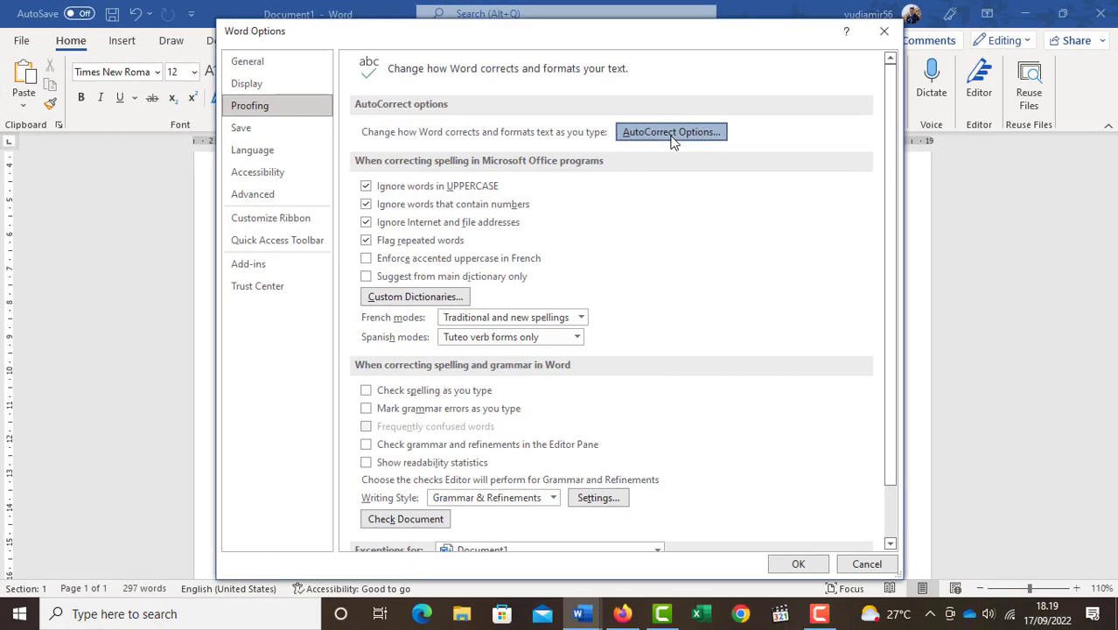
left_click(990, 197)
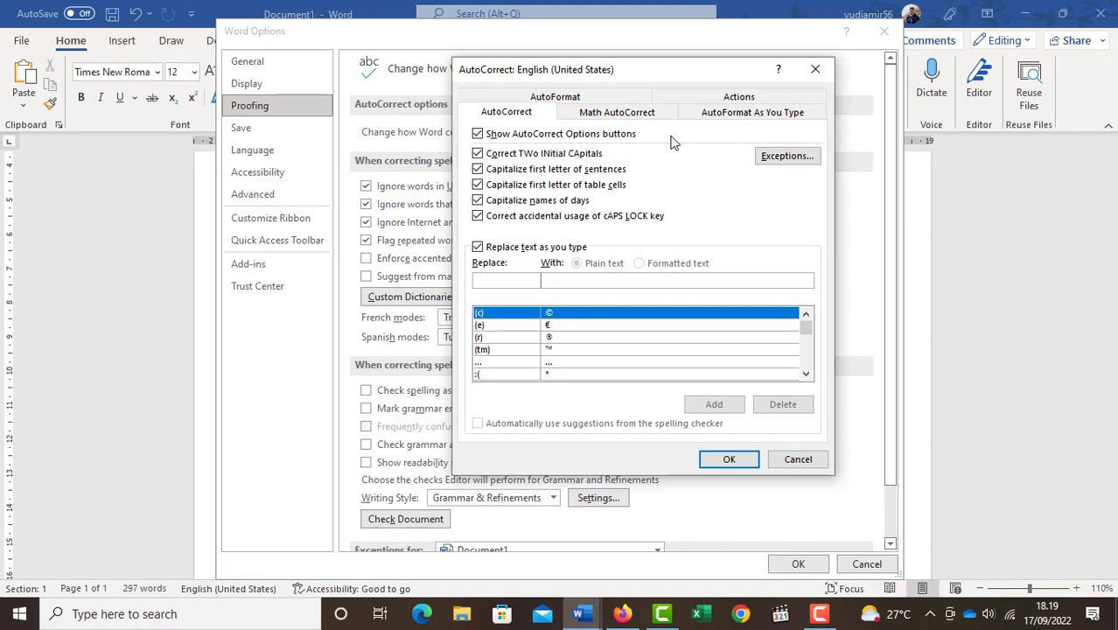
left_click_drag(675, 77, 606, 73)
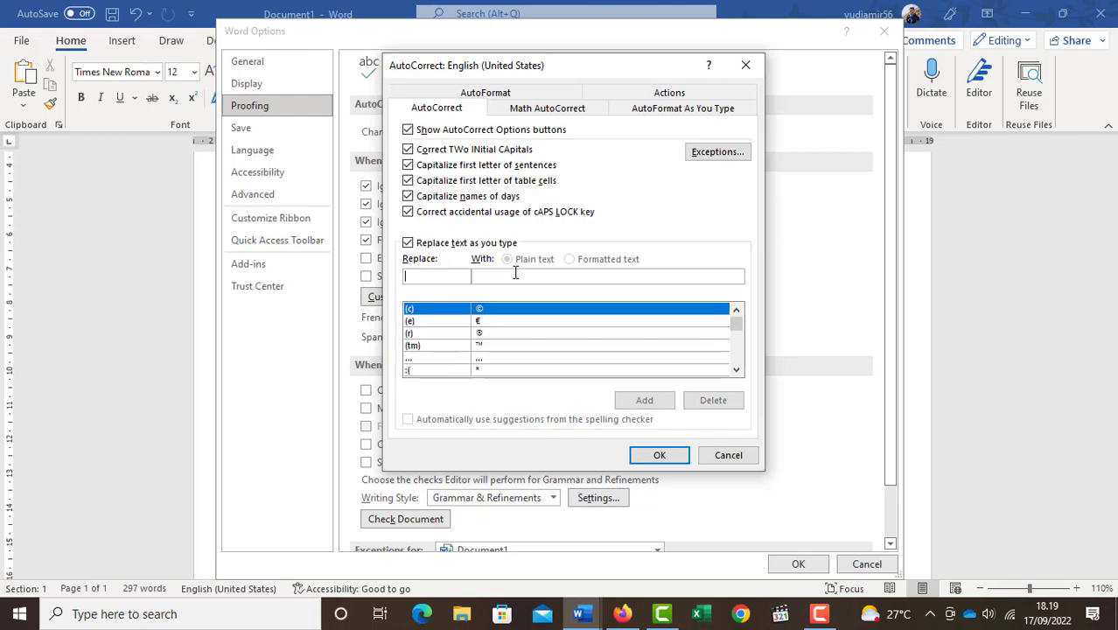
left_click(722, 456)
left_click(868, 563)
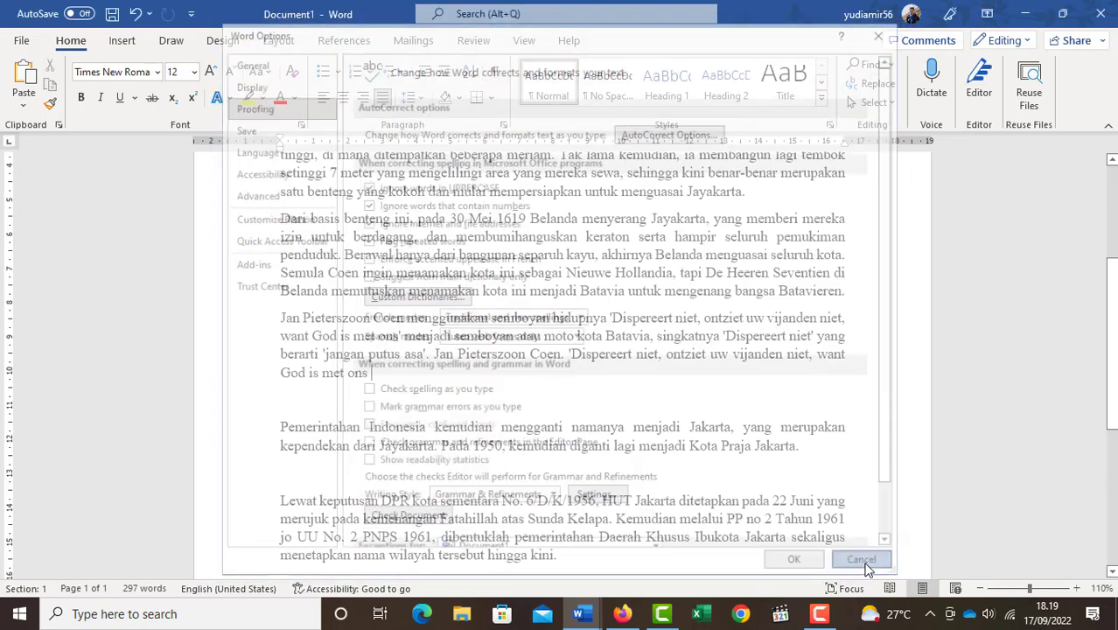
left_click(567, 399)
- Select "Jan Pieterszoon Coen" in the second paragraph and copy it, keeping it selected as AutoCorrect replacement text
scroll(568, 399, "up", 5)
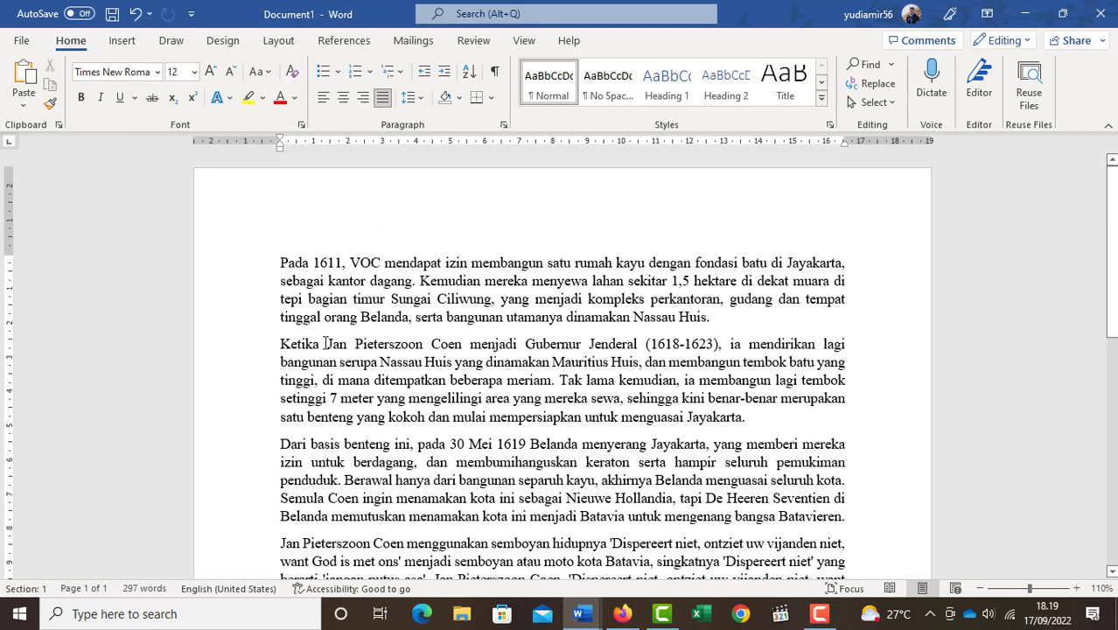
left_click_drag(324, 344, 471, 344)
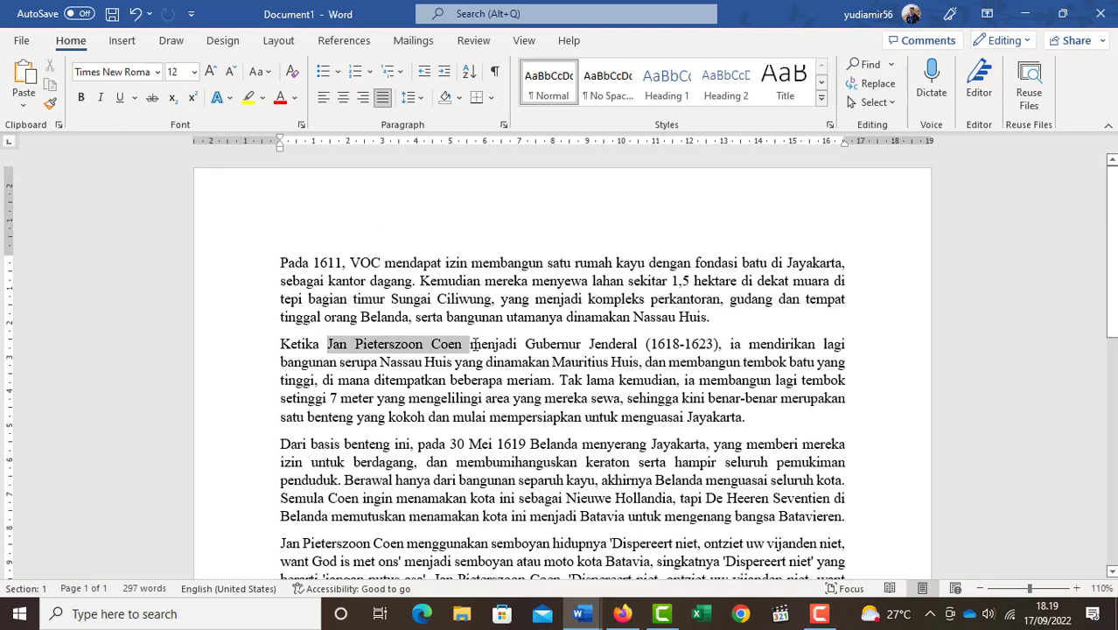
right_click(402, 351)
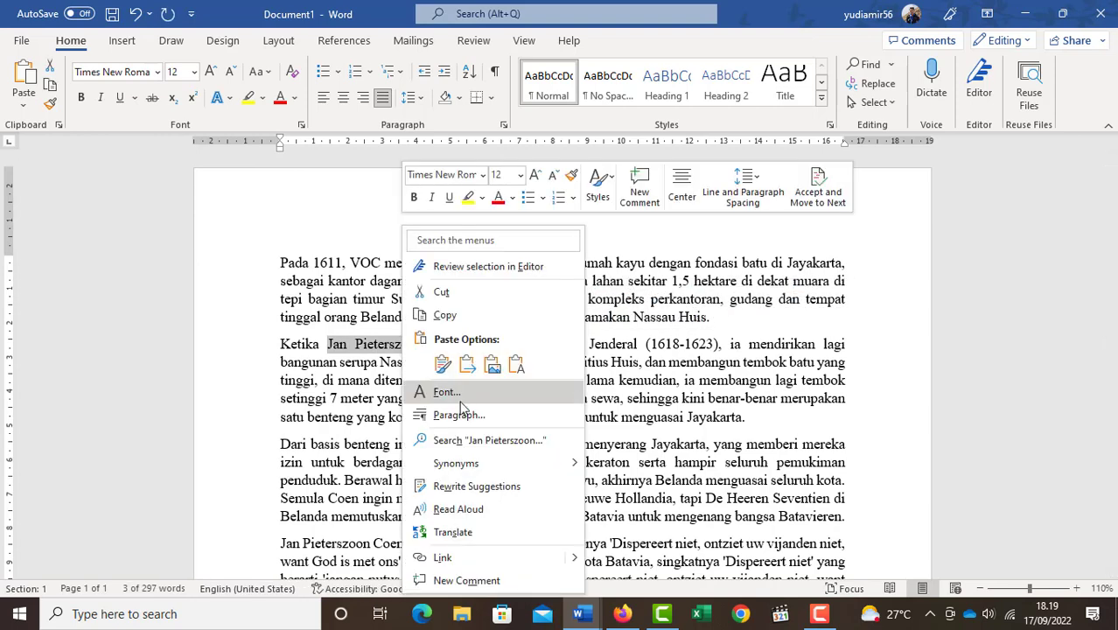
left_click(444, 315)
- Add an AutoCorrect entry in the proofing options that replaces "jp" with "Jan Pieterszoon Coen" as plain text, and save the settings
right_click(232, 116)
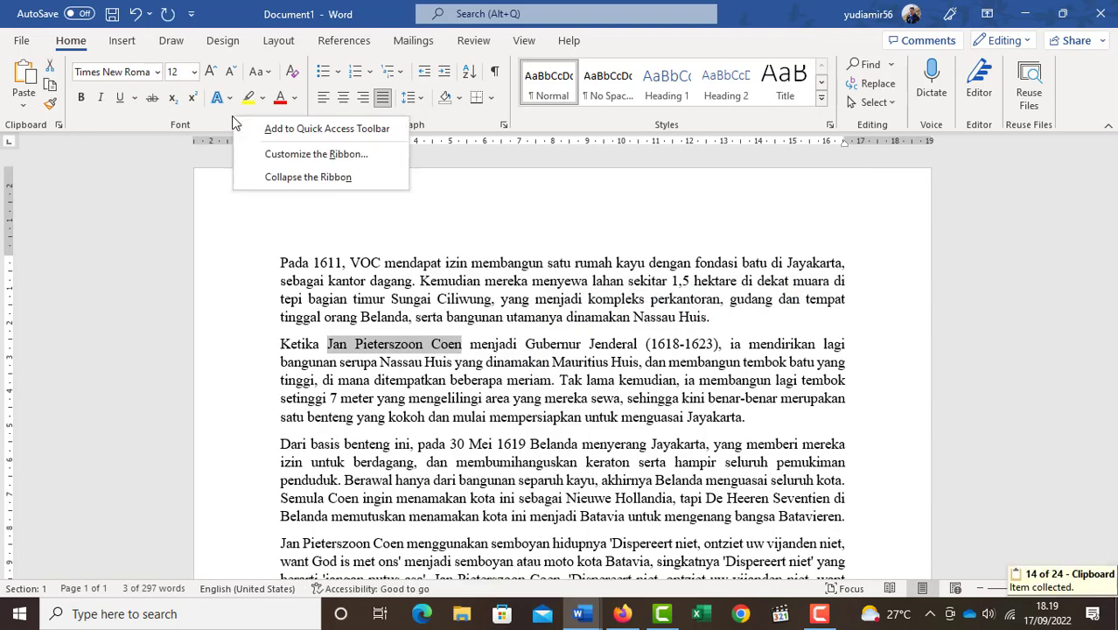
left_click(270, 161)
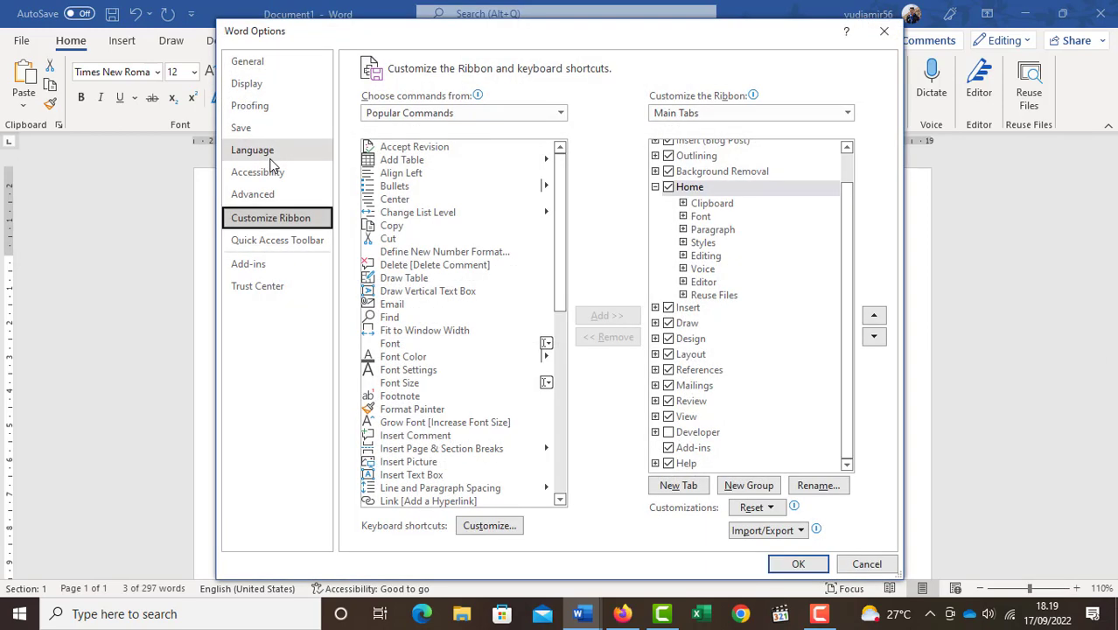
left_click(261, 107)
left_click(670, 132)
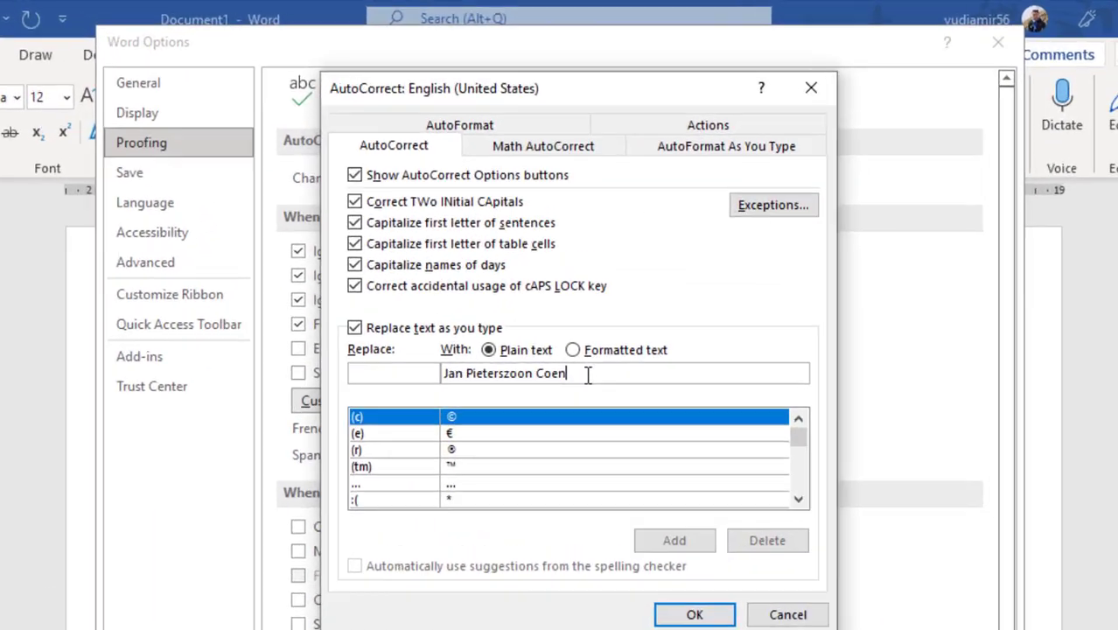
left_click_drag(564, 278, 451, 268)
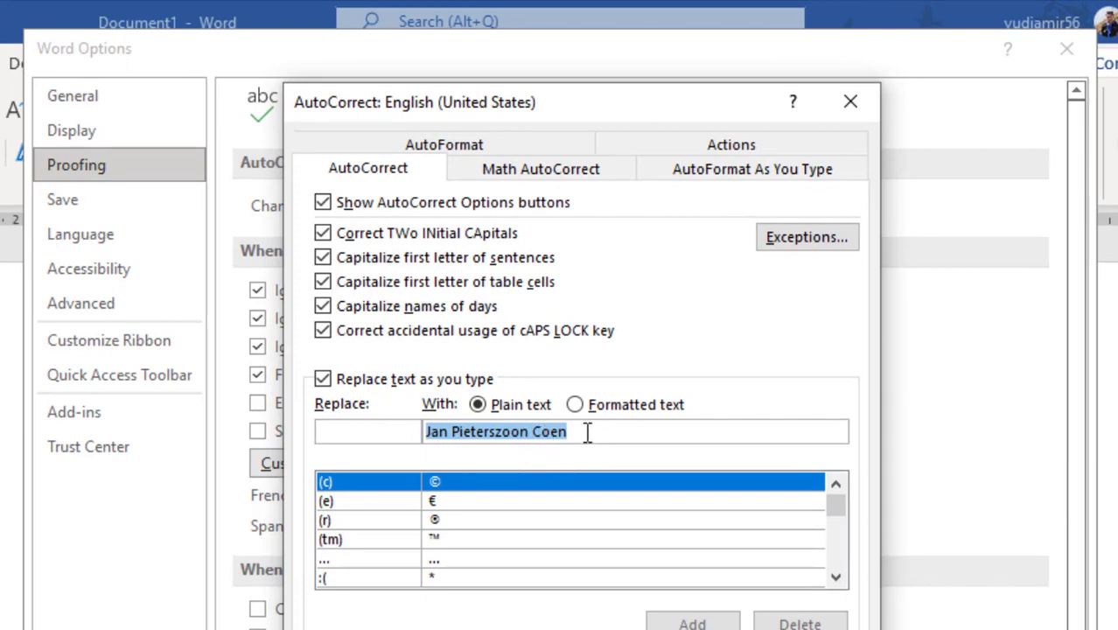
left_click(357, 429)
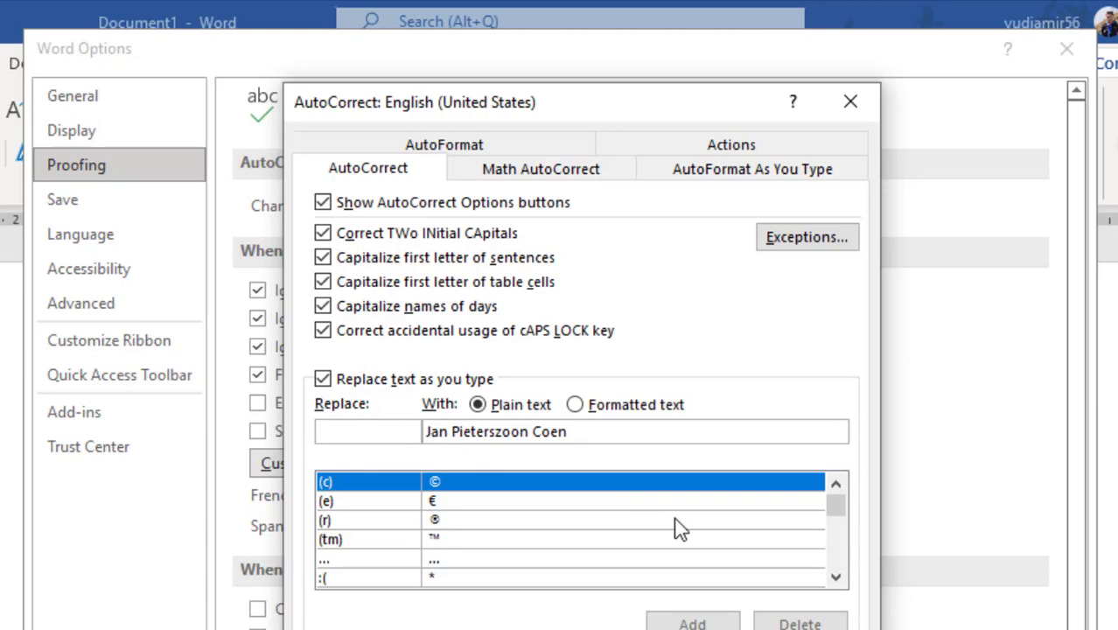
type("jp")
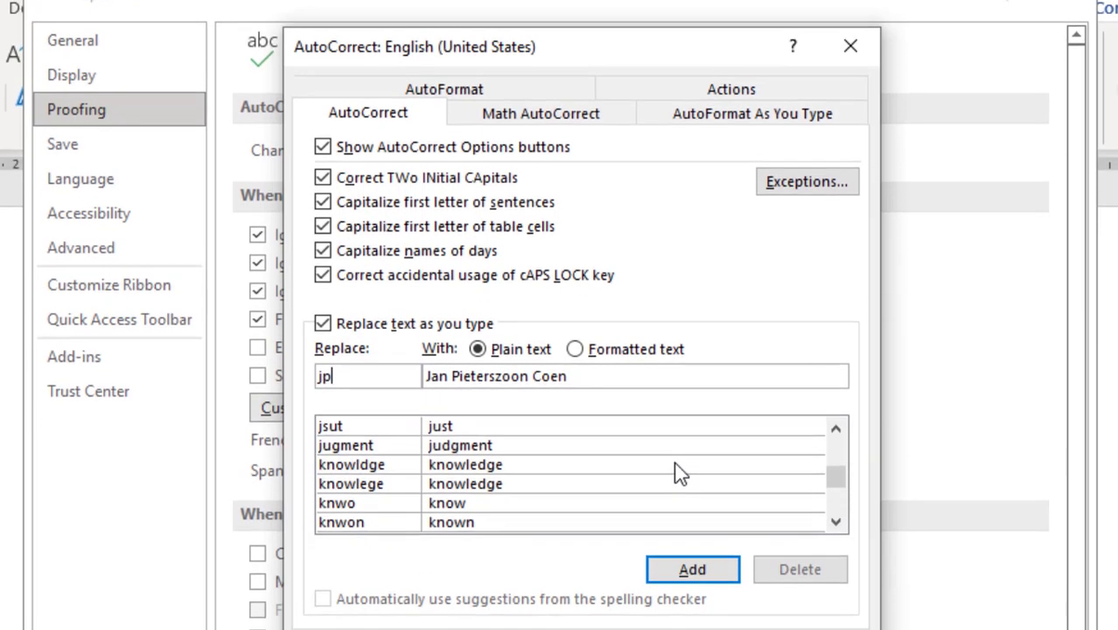
left_click(699, 574)
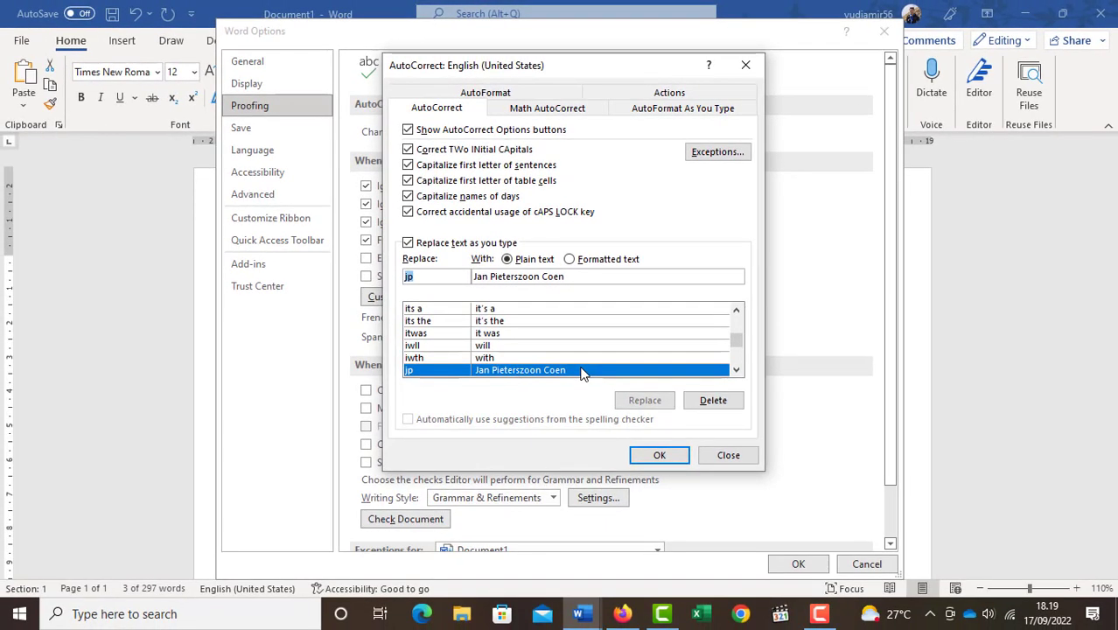
left_click(660, 455)
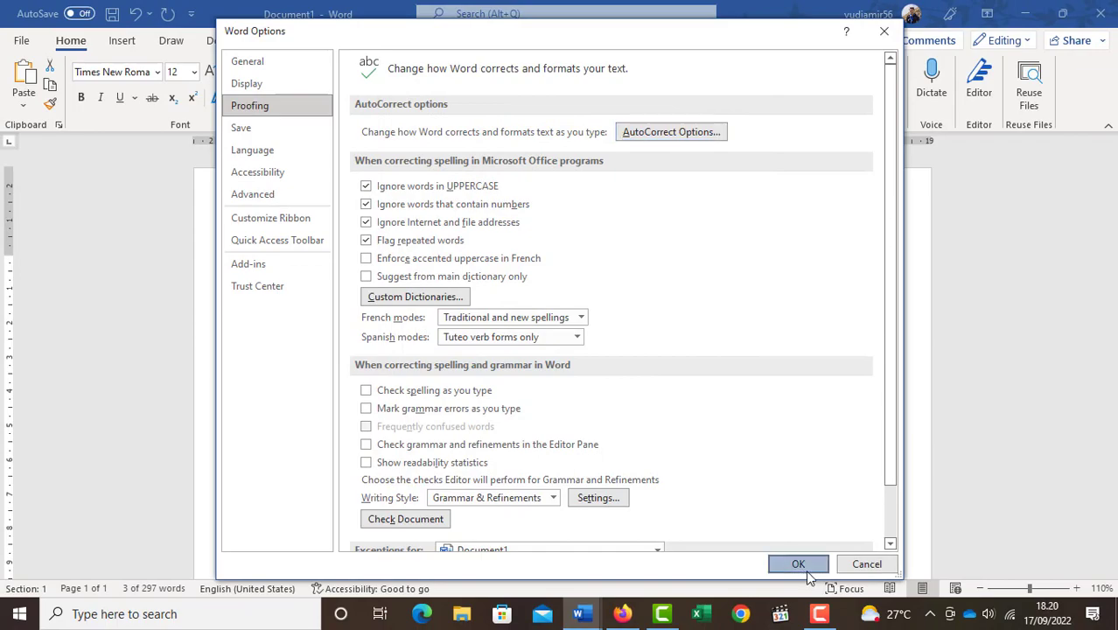
left_click(800, 563)
- Insert "Jan Pieterszoon Coen" on a new line below the last paragraph by entering the abbreviation "jp"
scroll(788, 534, "down", 12)
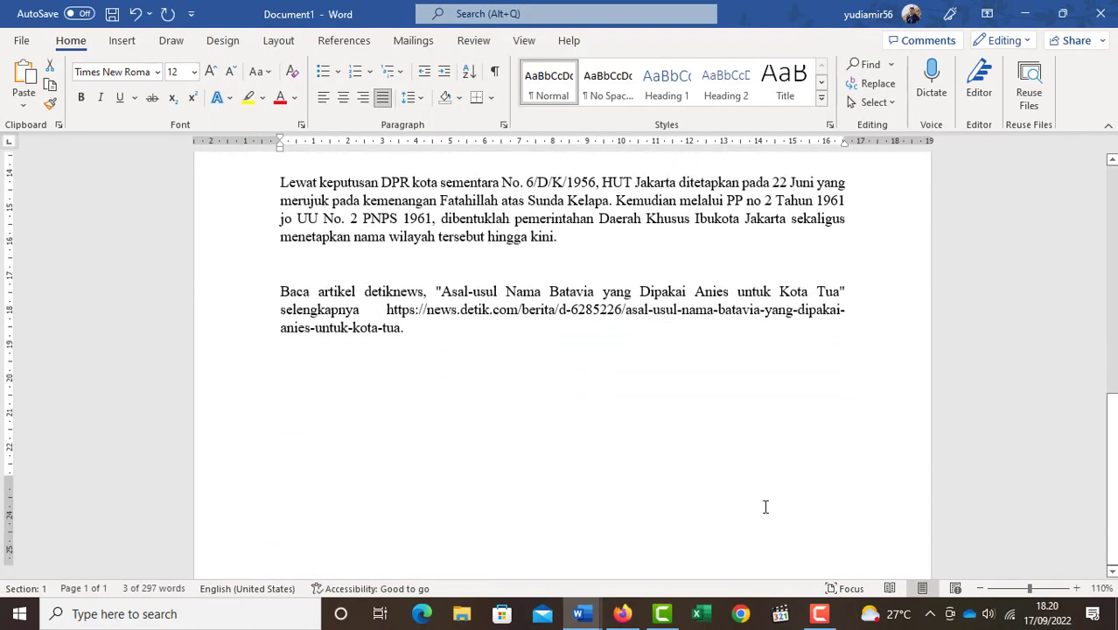
left_click(333, 381)
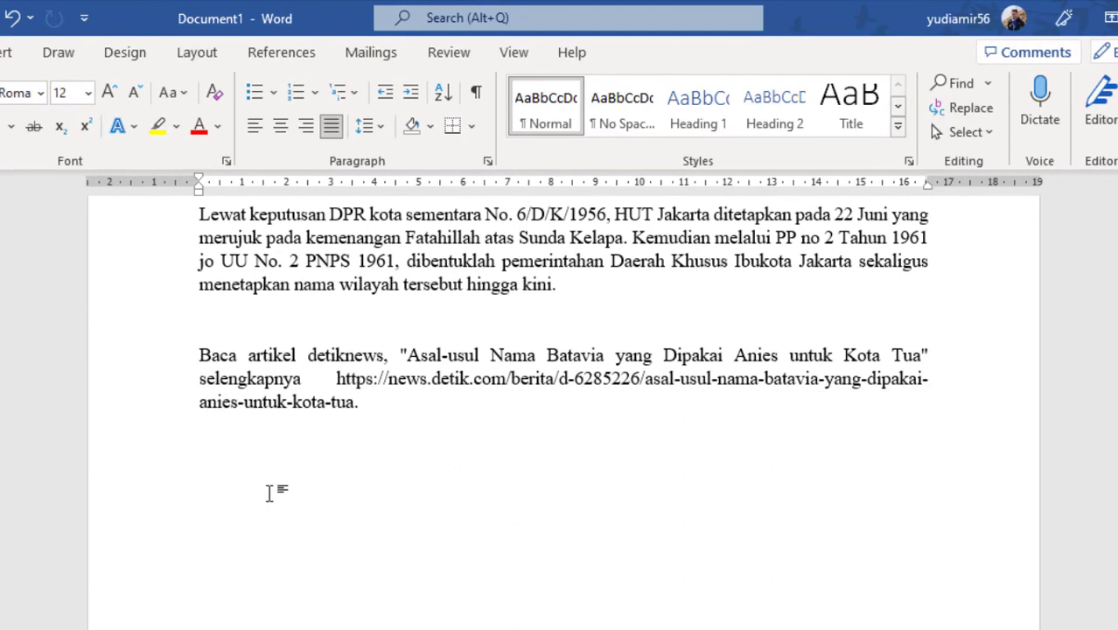
type("jp")
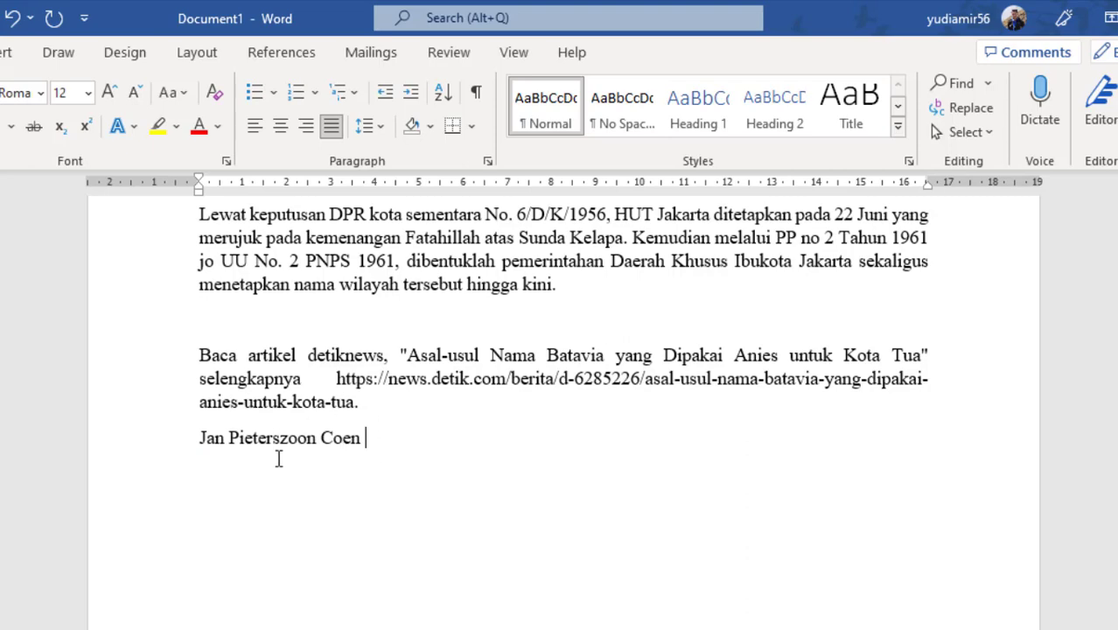
- Select the motto "'Dispereert niet, ontziet uw vijanden niet, want God is met ons'" where it first appears and copy it, keeping it selected
scroll(300, 462, "up", 5)
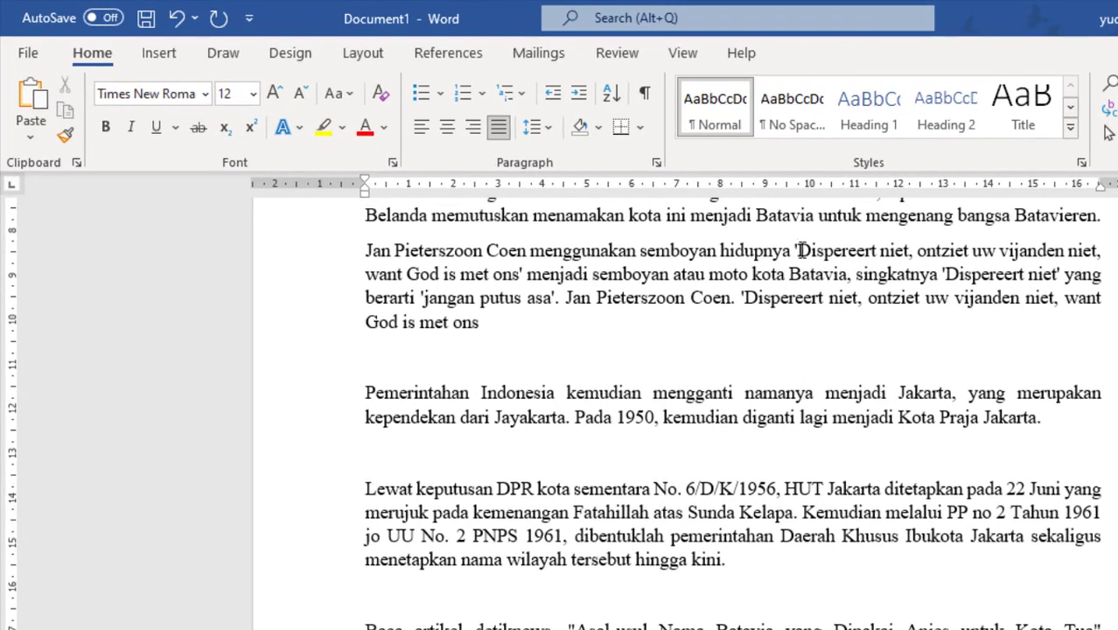
left_click_drag(798, 251, 521, 280)
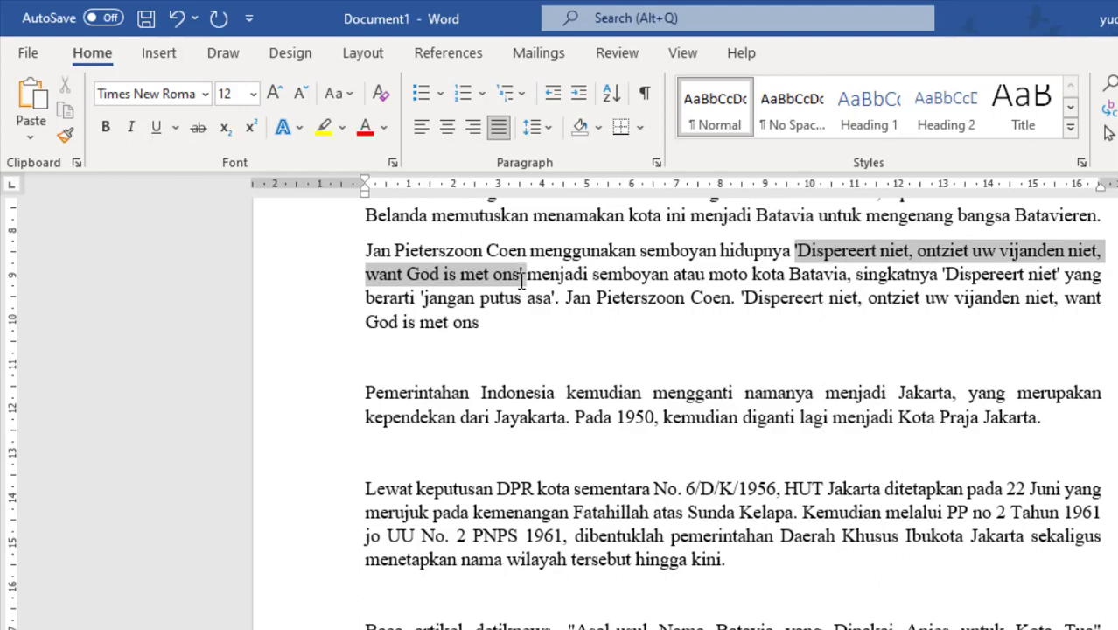
left_click_drag(520, 280, 520, 280)
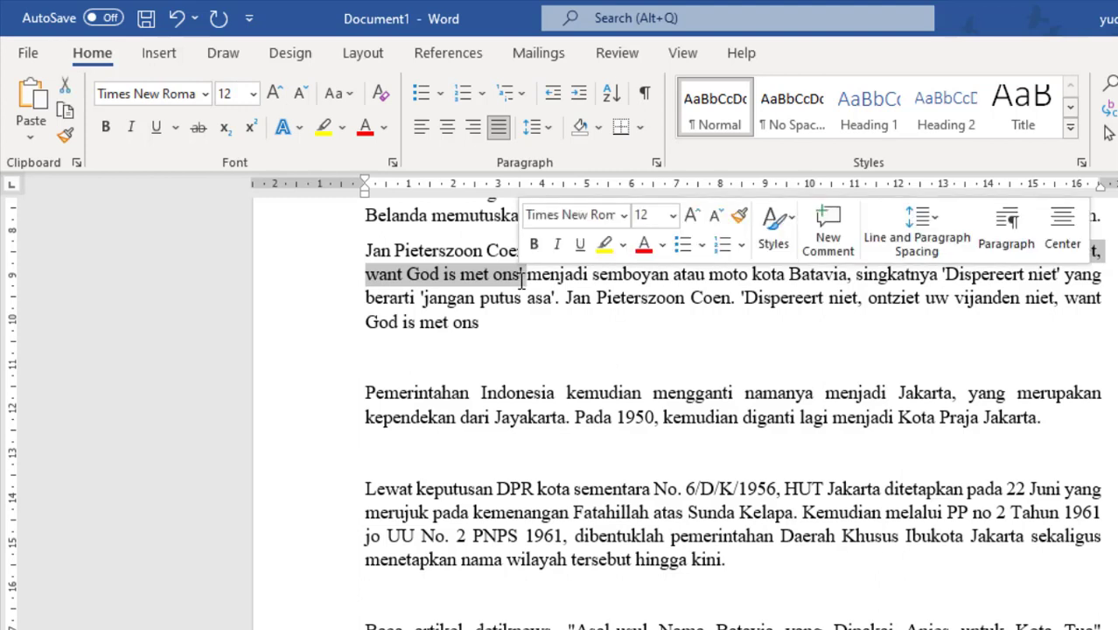
right_click(463, 287)
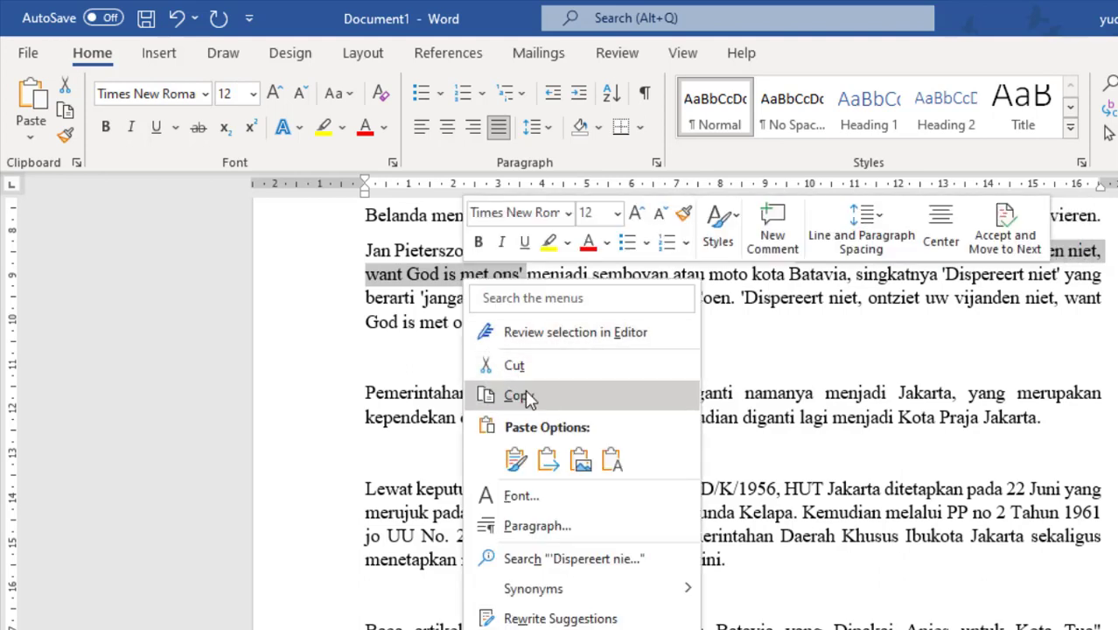
left_click(525, 393)
- Add an AutoCorrect entry in the proofing options that replaces "ds" with the selected motto as plain text, and save the settings
right_click(323, 157)
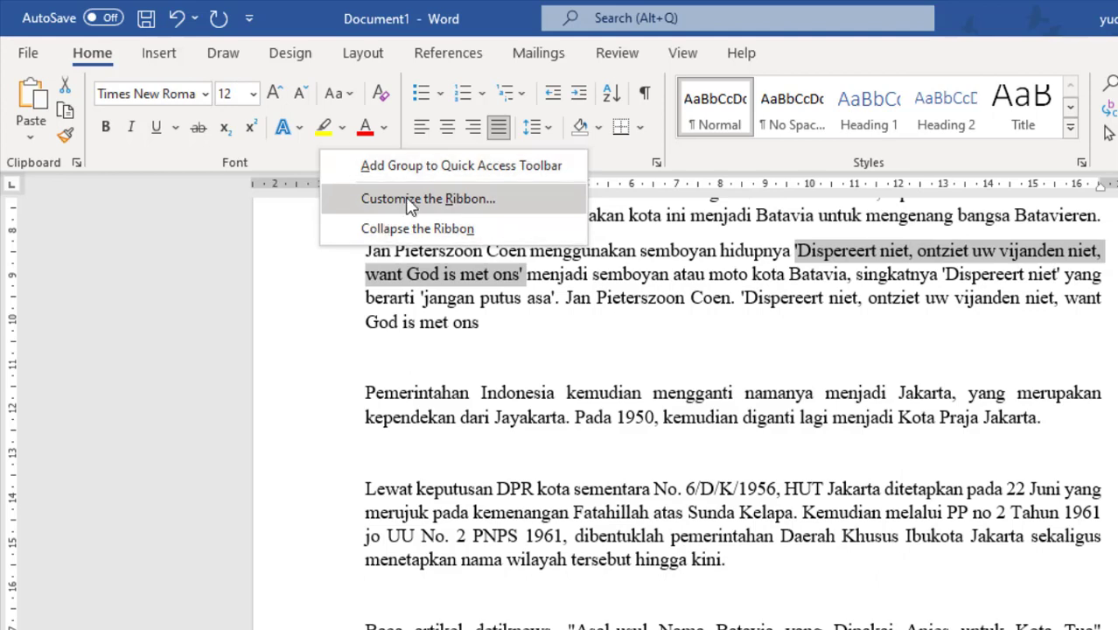
left_click(410, 200)
left_click(347, 140)
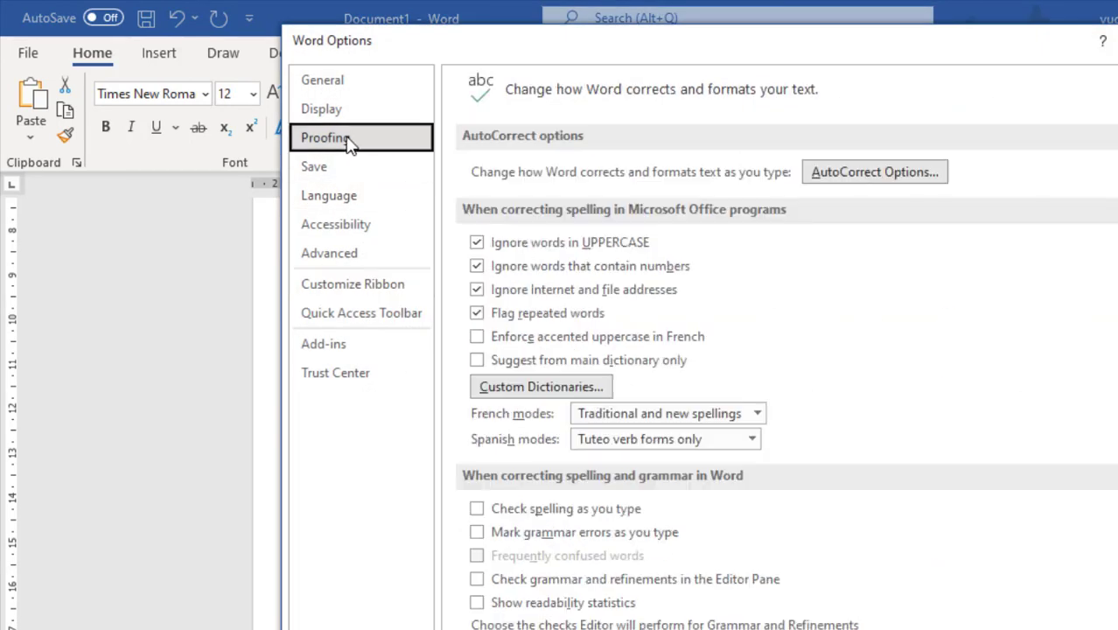
left_click(873, 179)
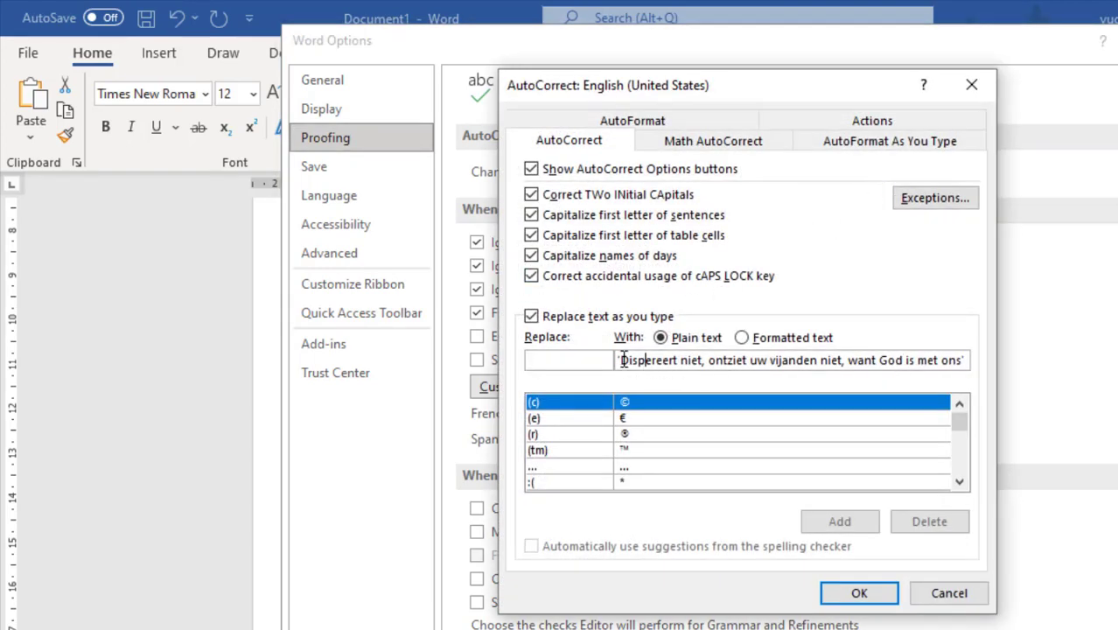
left_click_drag(621, 361, 1002, 368)
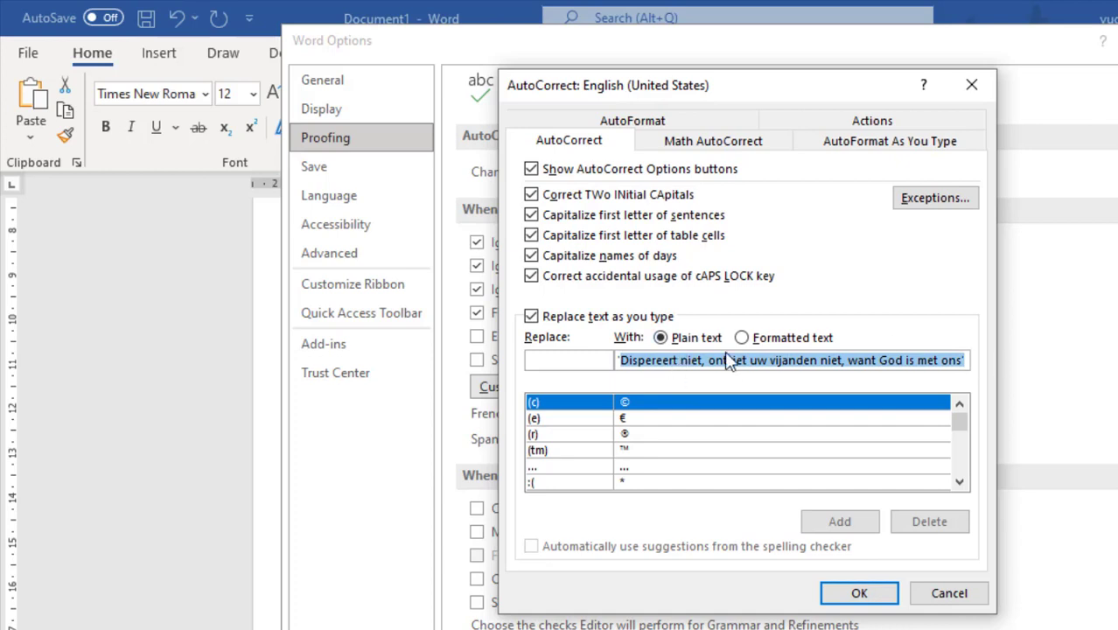
left_click(541, 360)
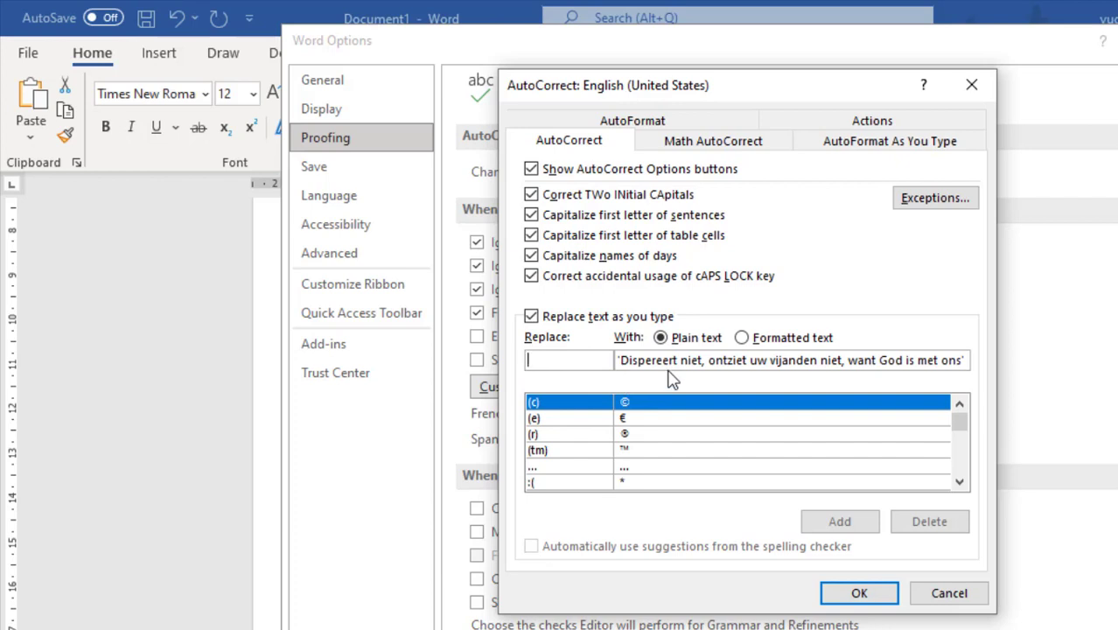
type("d")
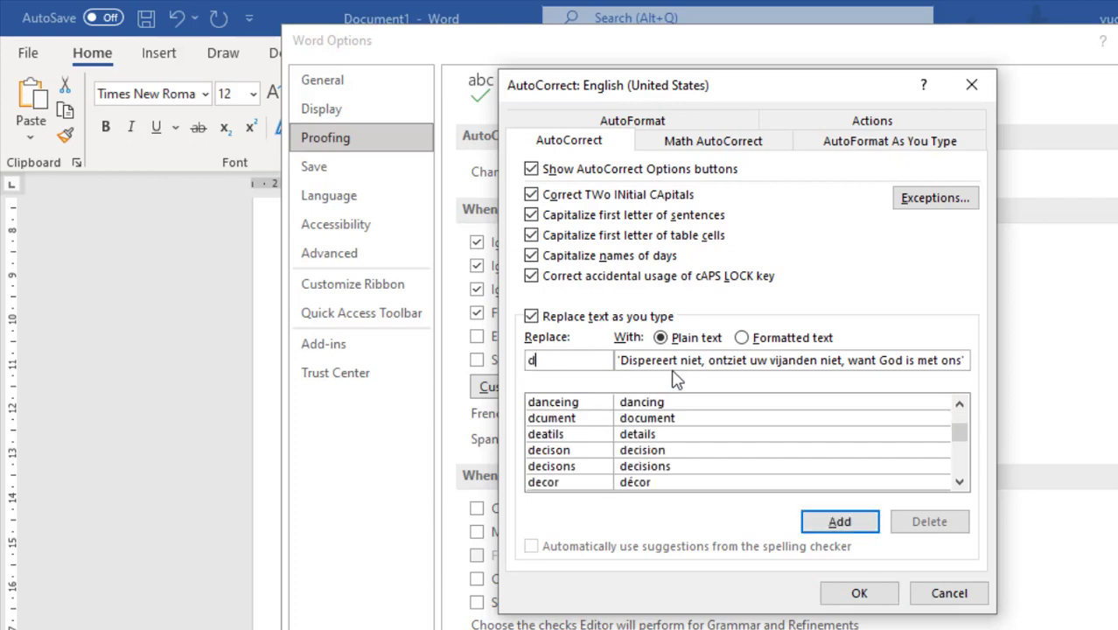
type("s")
left_click(839, 521)
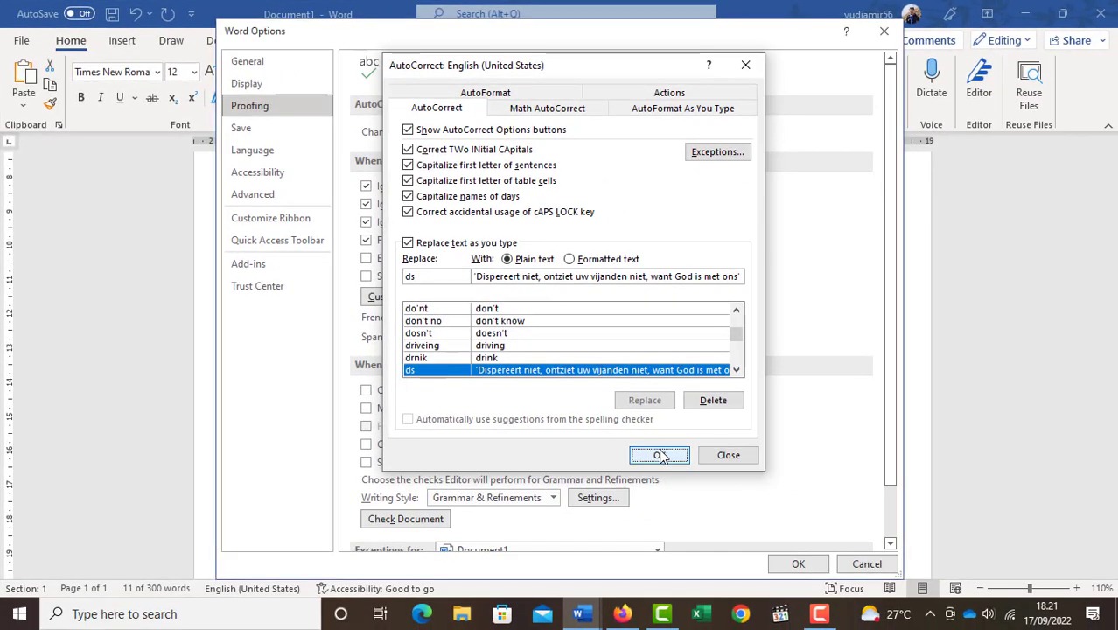
left_click(852, 588)
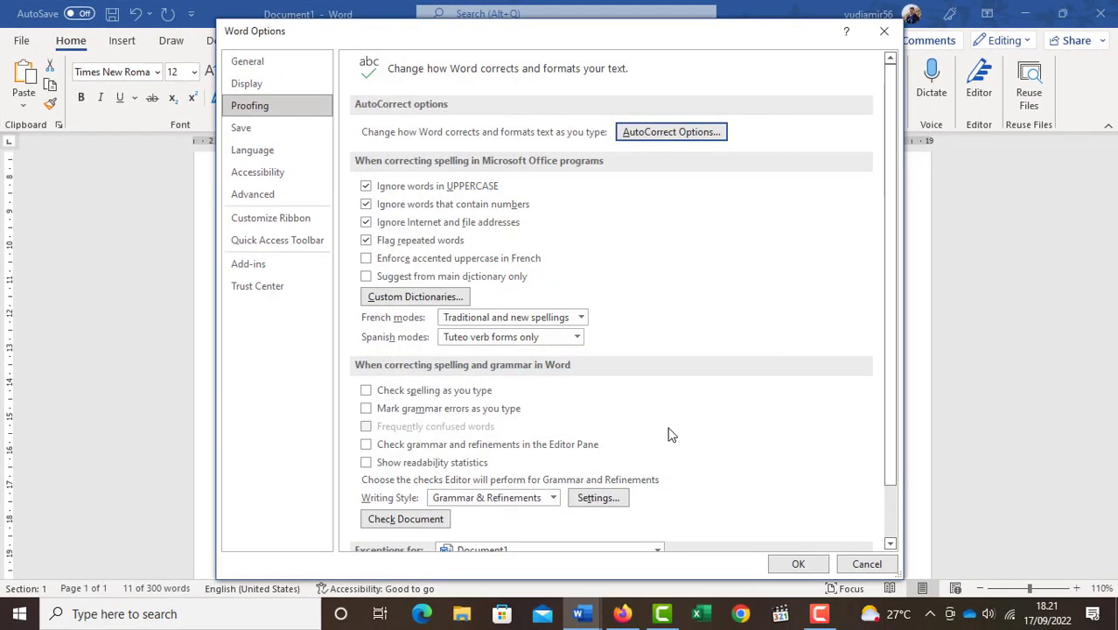
left_click(798, 565)
- Insert the "Dispereert niet" motto on a new line below "Jan Pieterszoon Coen" by entering the abbreviation "ds"
scroll(726, 519, "down", 5)
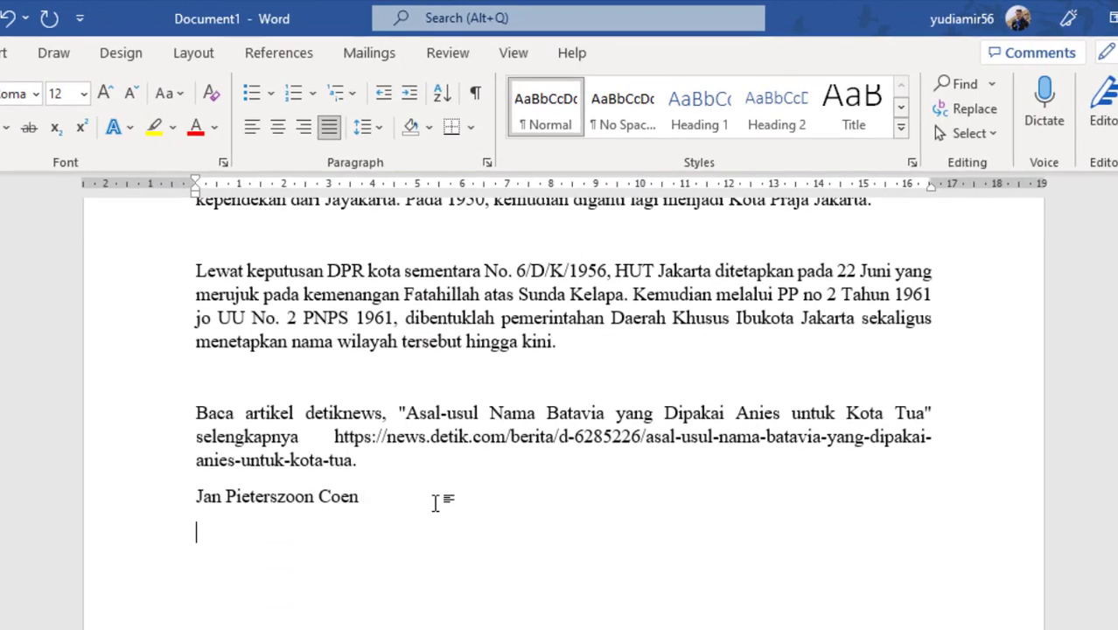
type("ds")
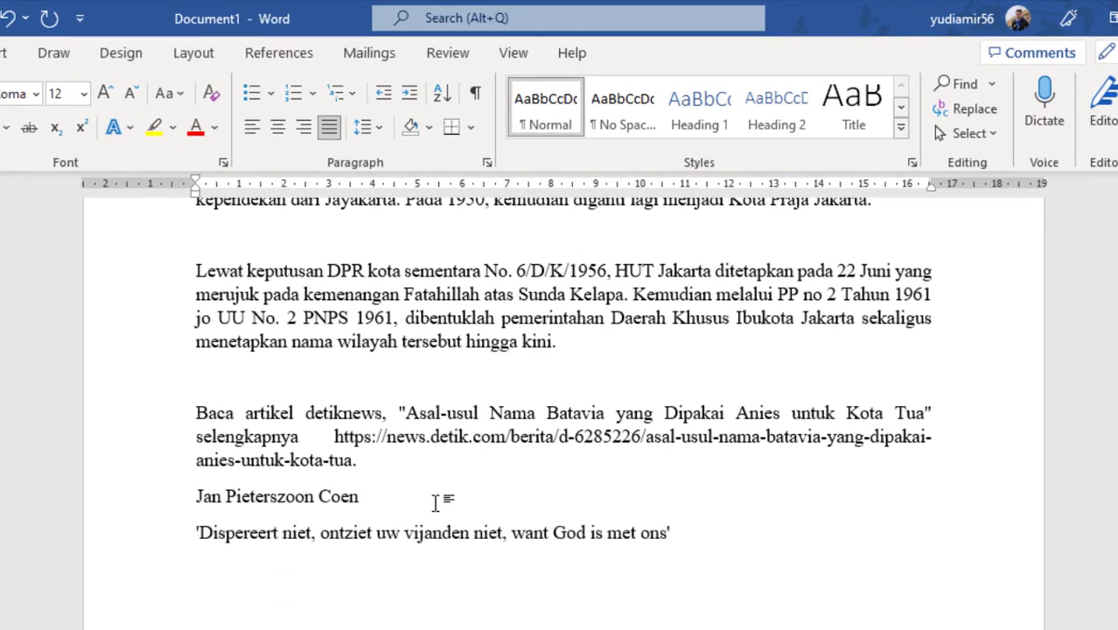
left_click_drag(198, 533, 671, 556)
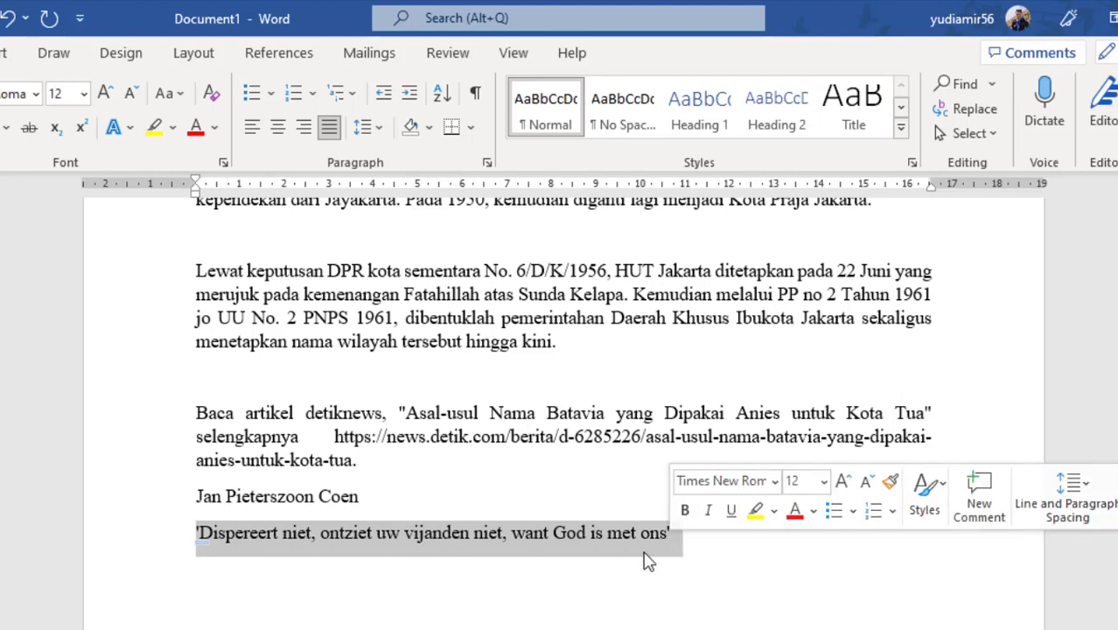
left_click(679, 541)
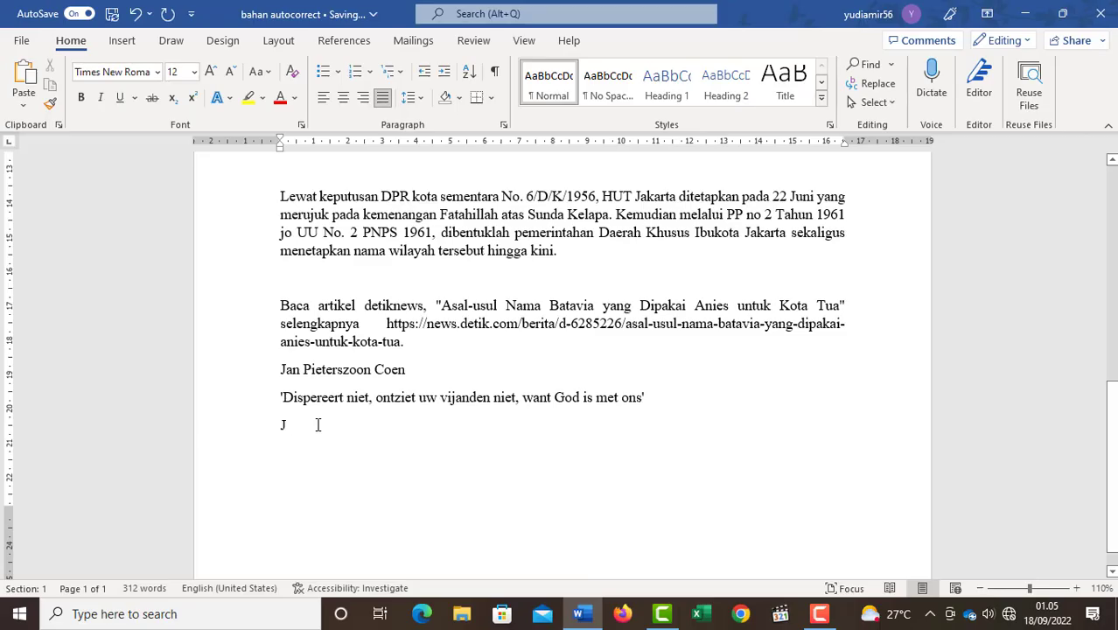
- Select the bold red text "Nieuwe Hollandia" in the paragraph about Jayakarta and copy it, keeping it selected
scroll(612, 374, "up", 3)
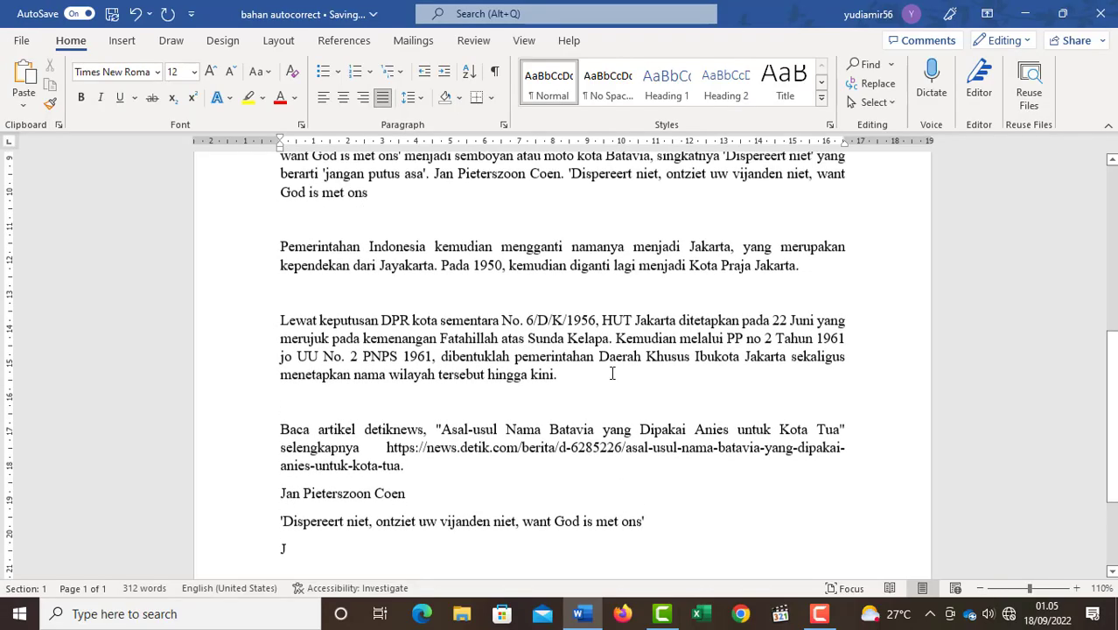
scroll(613, 374, "up", 3)
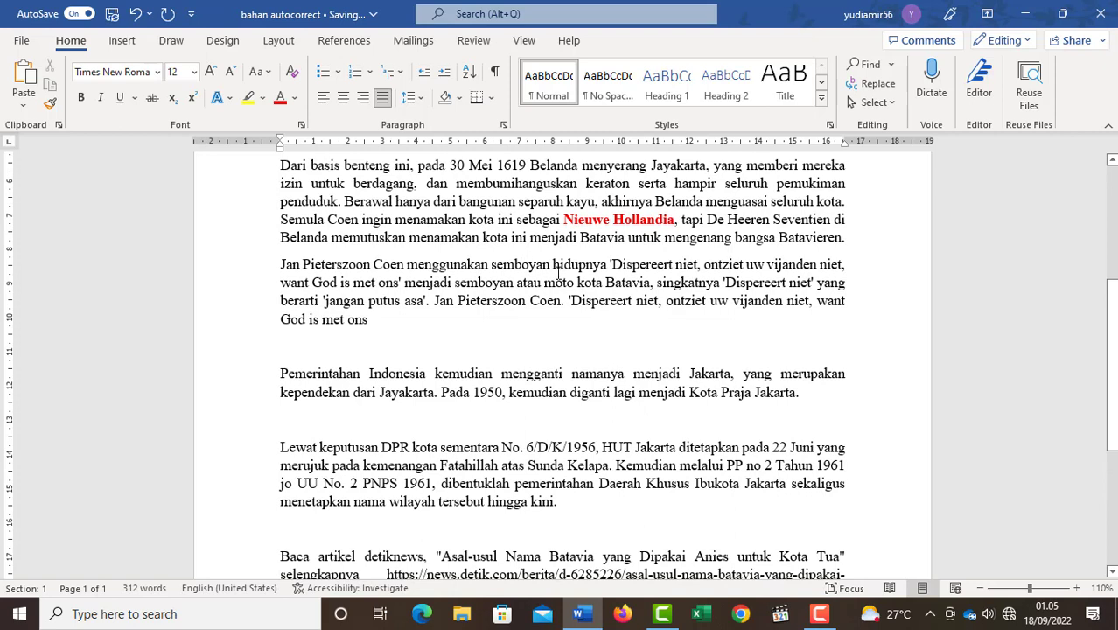
left_click_drag(564, 219, 645, 224)
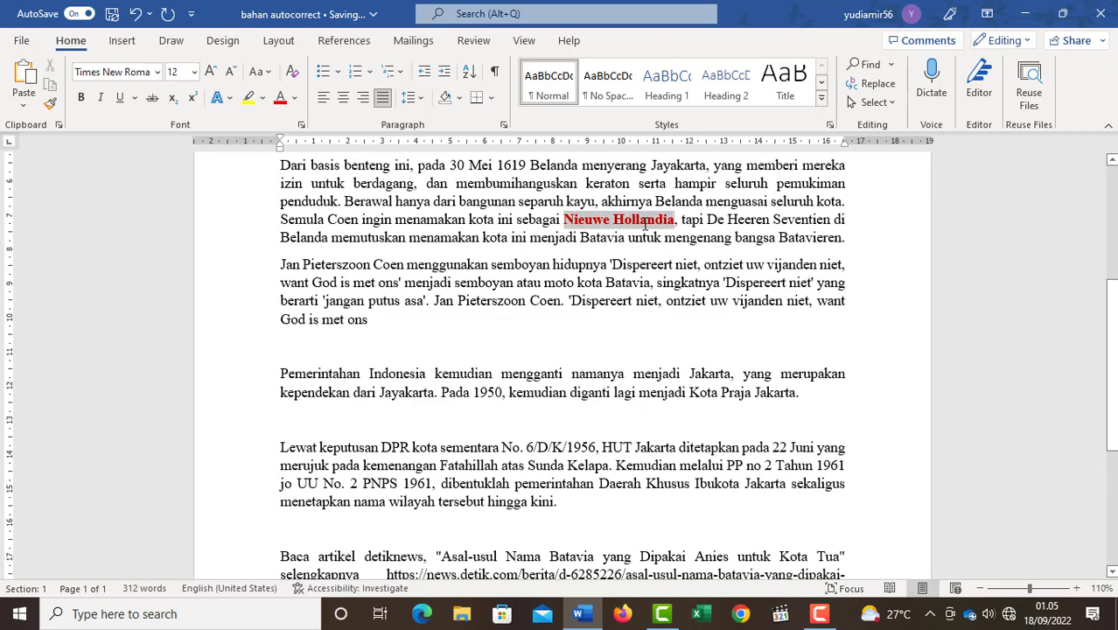
left_click_drag(645, 224, 644, 224)
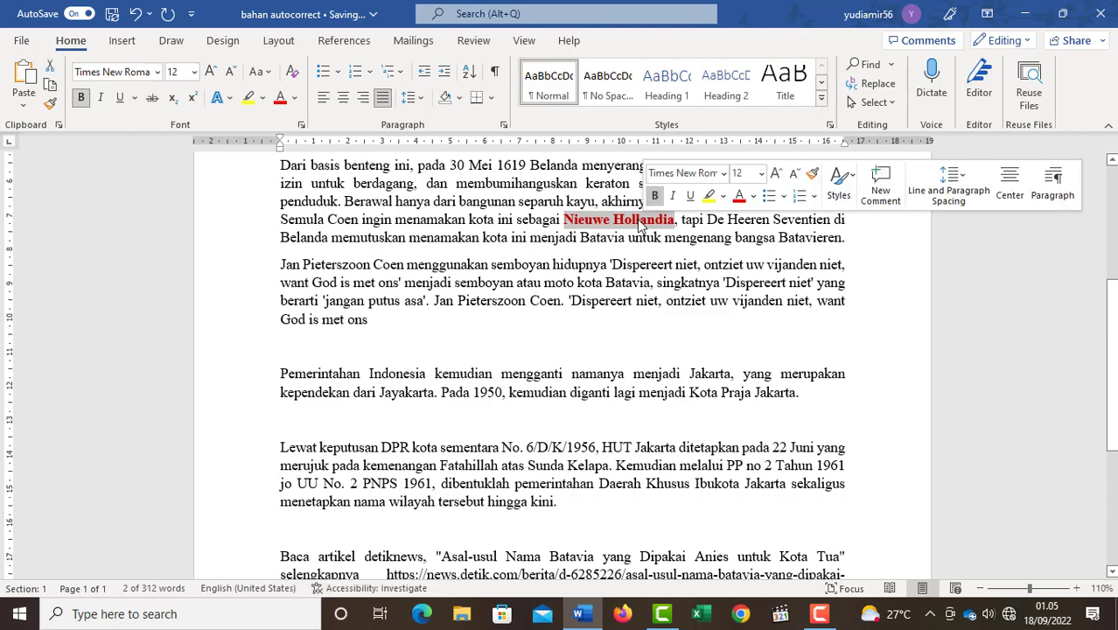
right_click(599, 226)
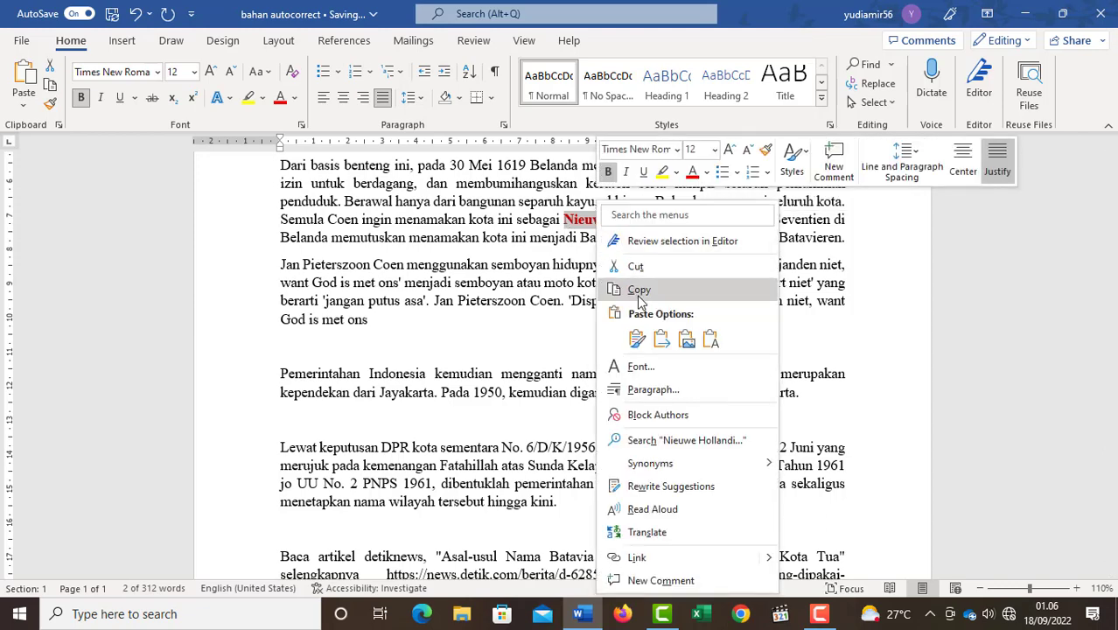
left_click(639, 298)
- Add an AutoCorrect entry in the proofing options that replaces "nh" with "Nieuwe Hollandia" as formatted text, and save the settings
right_click(245, 120)
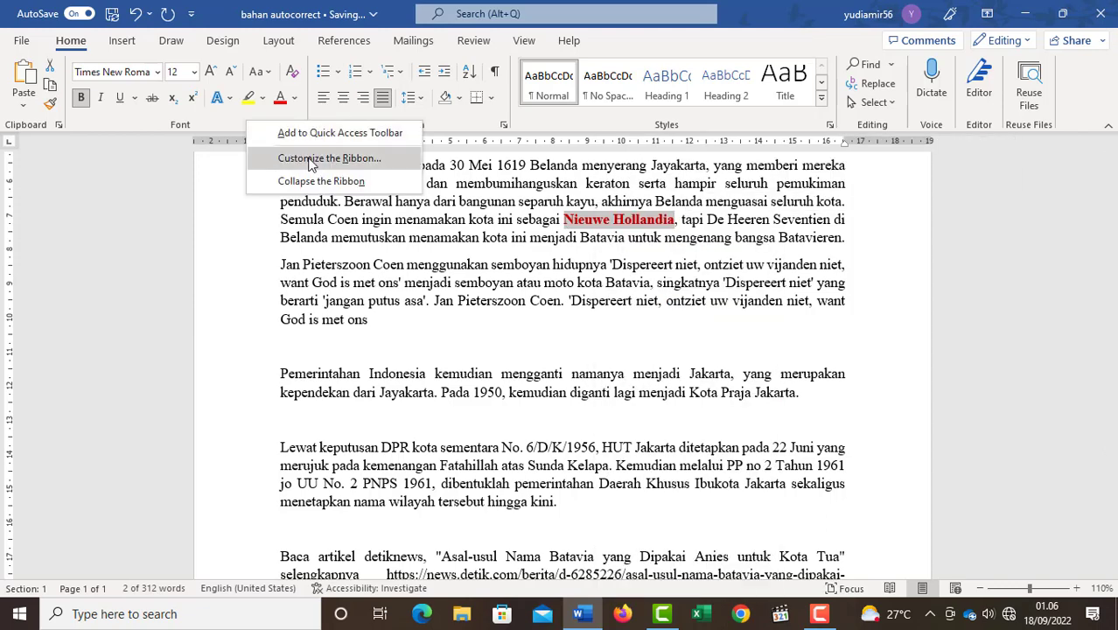
left_click(329, 158)
left_click(289, 106)
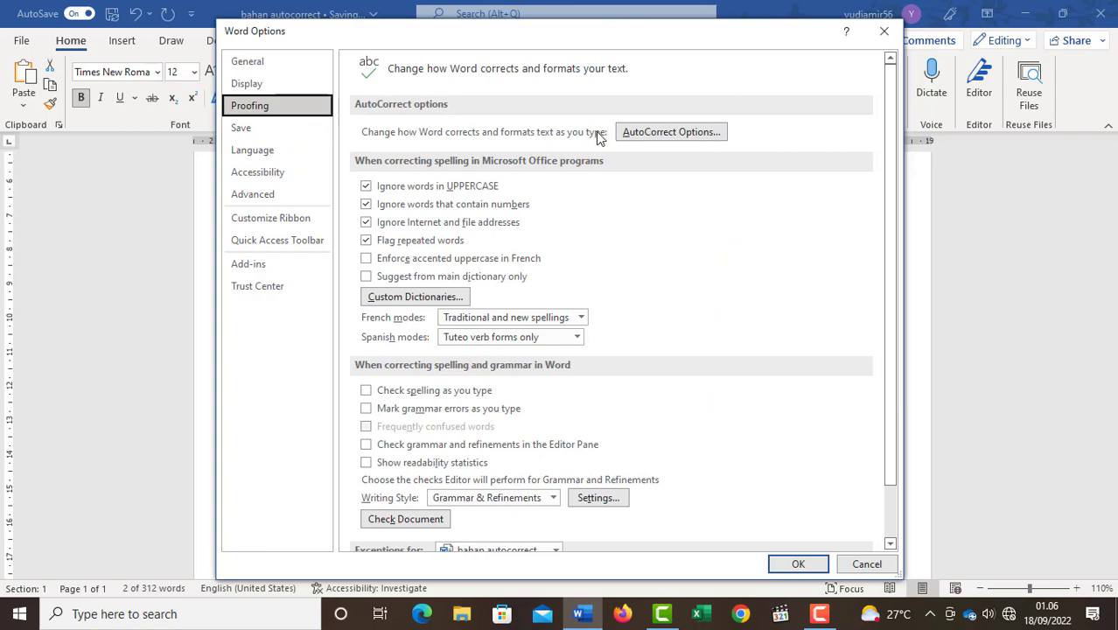
left_click(650, 133)
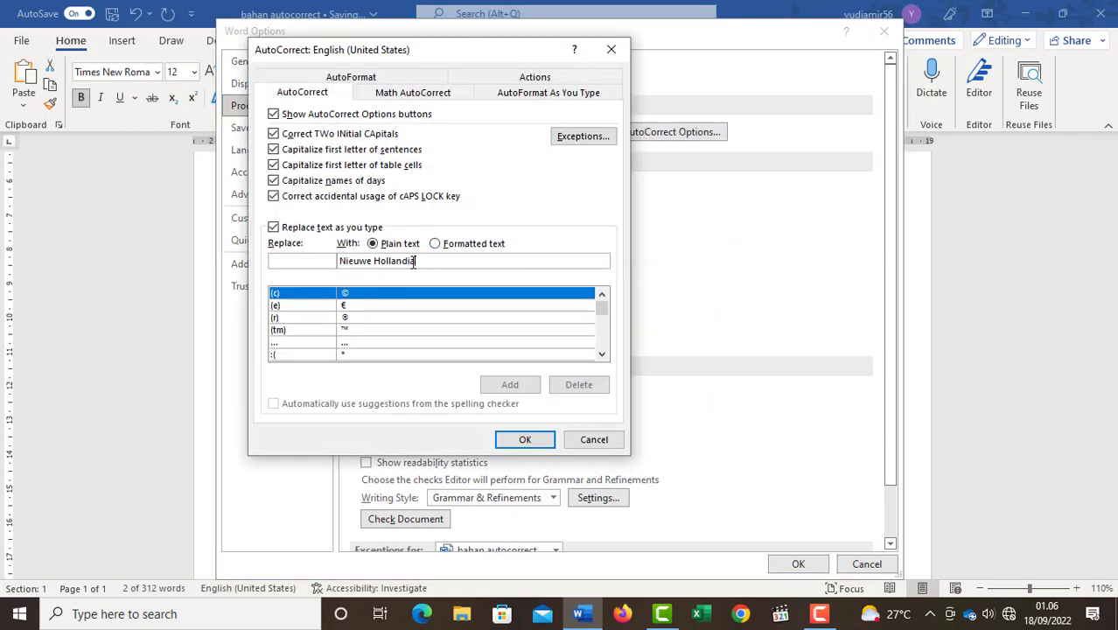
left_click(301, 261)
type("nh")
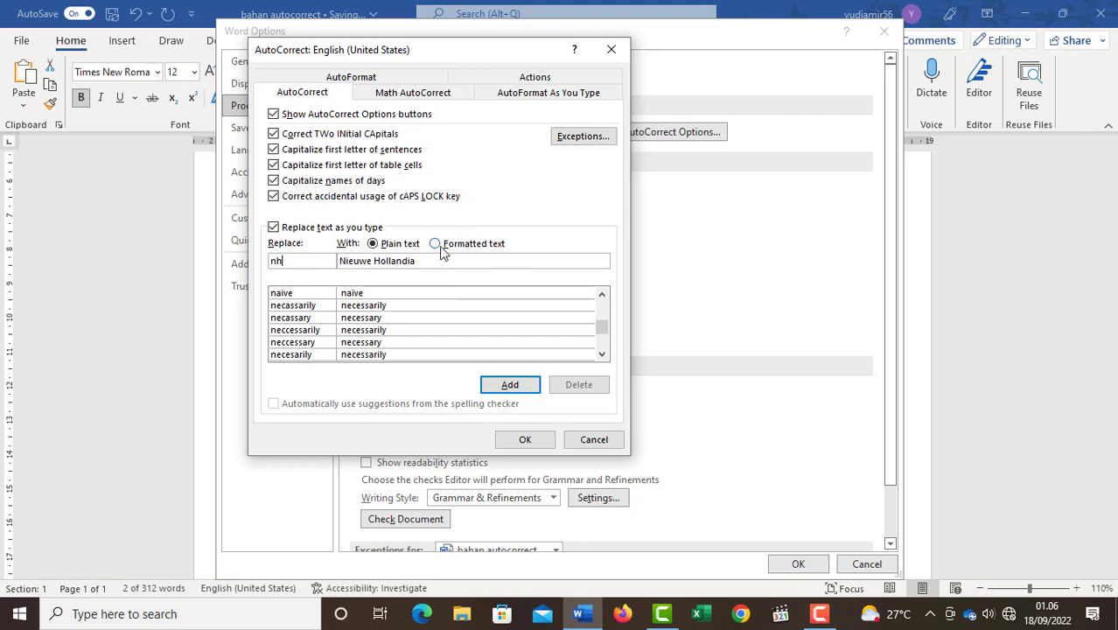
left_click(442, 251)
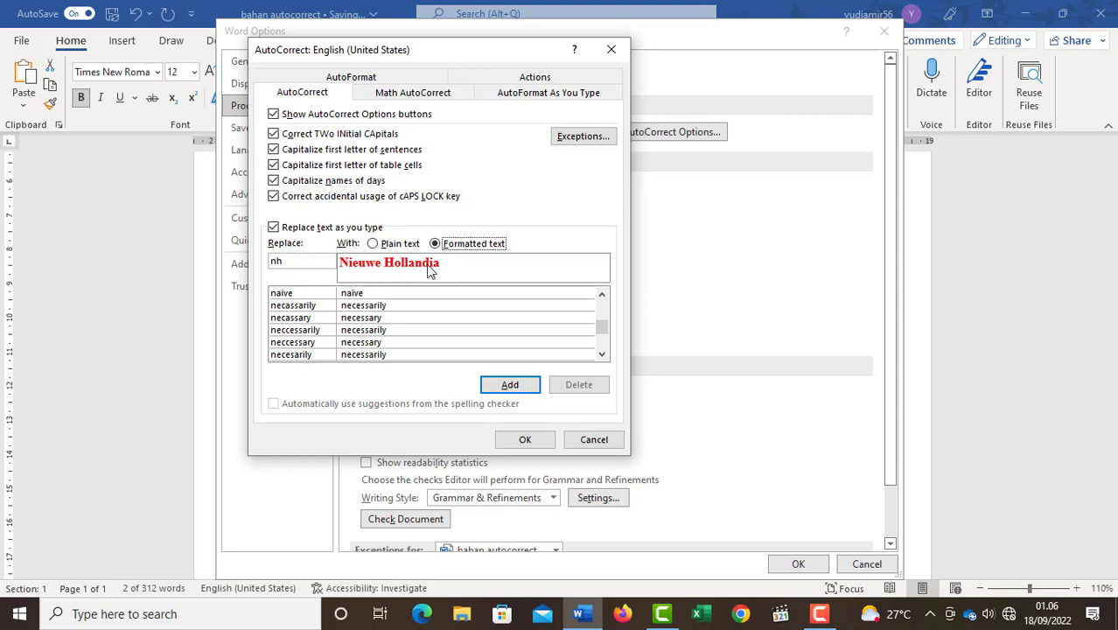
left_click(509, 385)
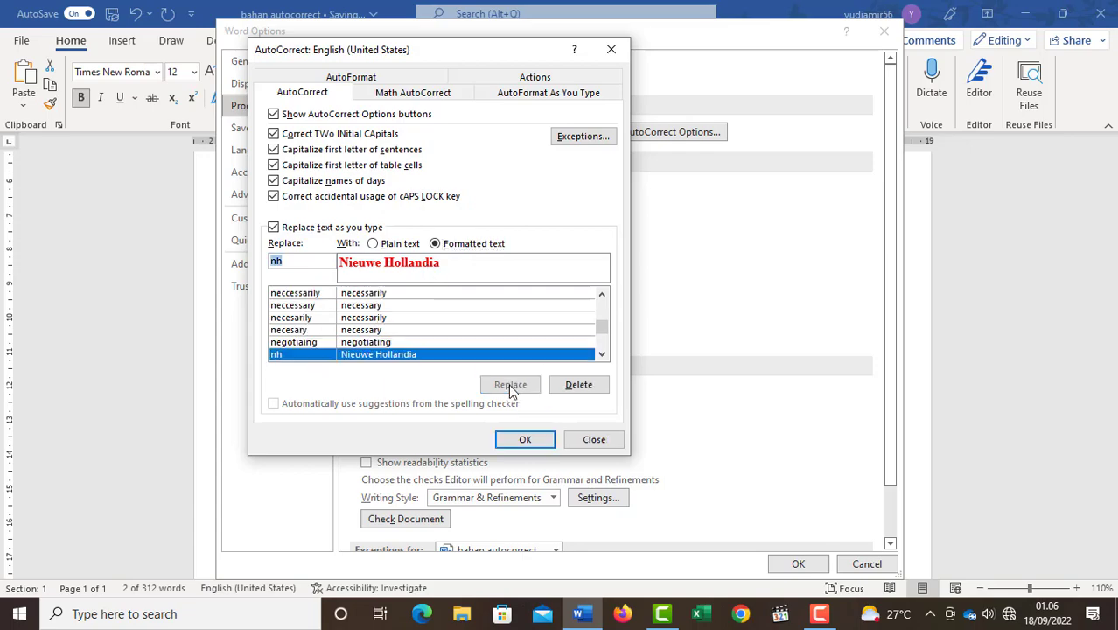
left_click(524, 440)
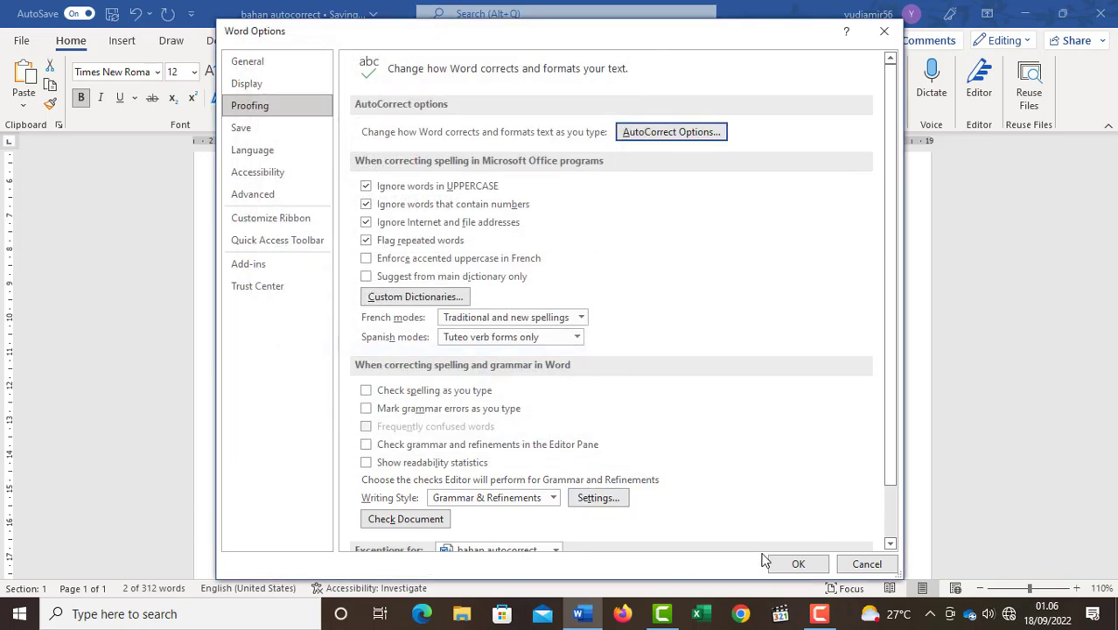
left_click(803, 564)
- Insert the formatted "Nieuwe Hollandia" below the motto at the end of the document by entering the abbreviation "nh"
scroll(763, 540, "down", 5)
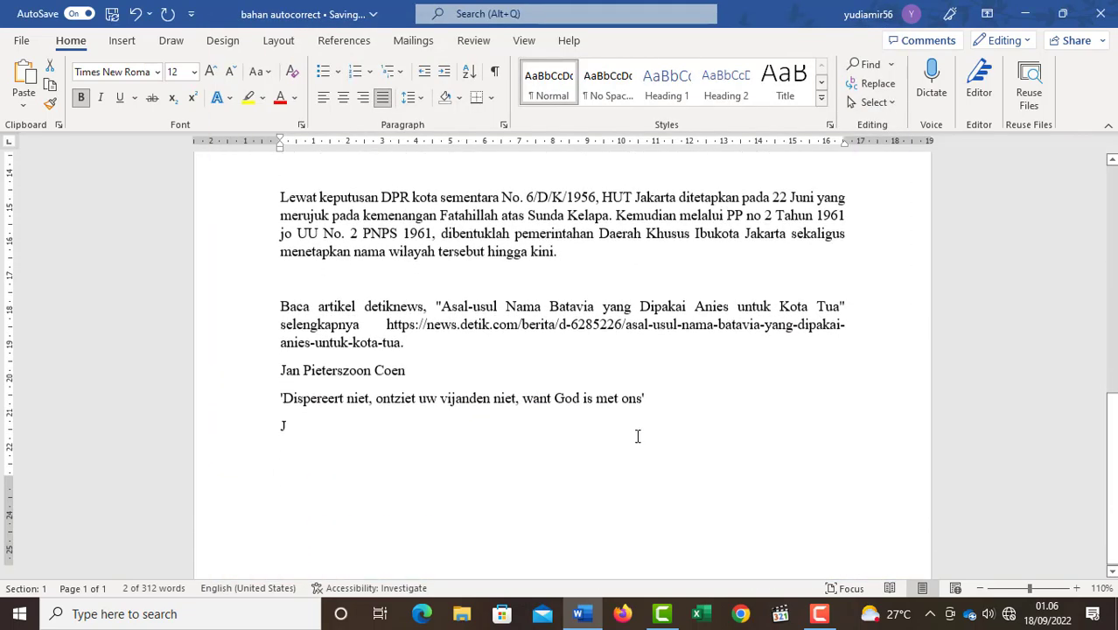
left_click(315, 398)
type("nh")
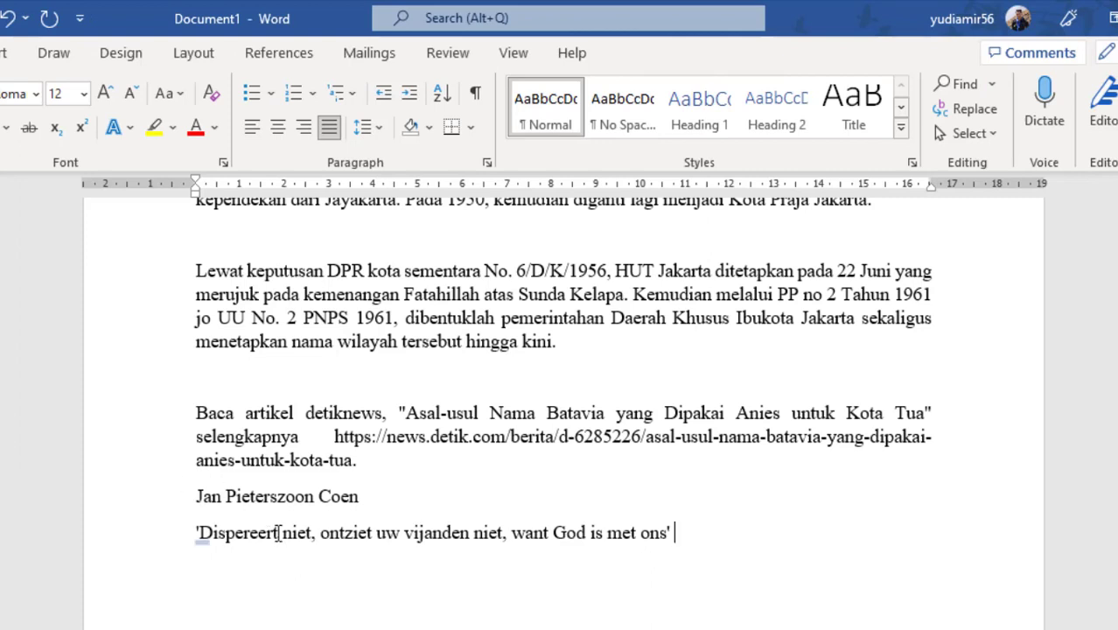
- Open the AutoCorrect options in the proofing settings and delete the "jp" entry for "Jan Pieterszoon Coen"
right_click(105, 169)
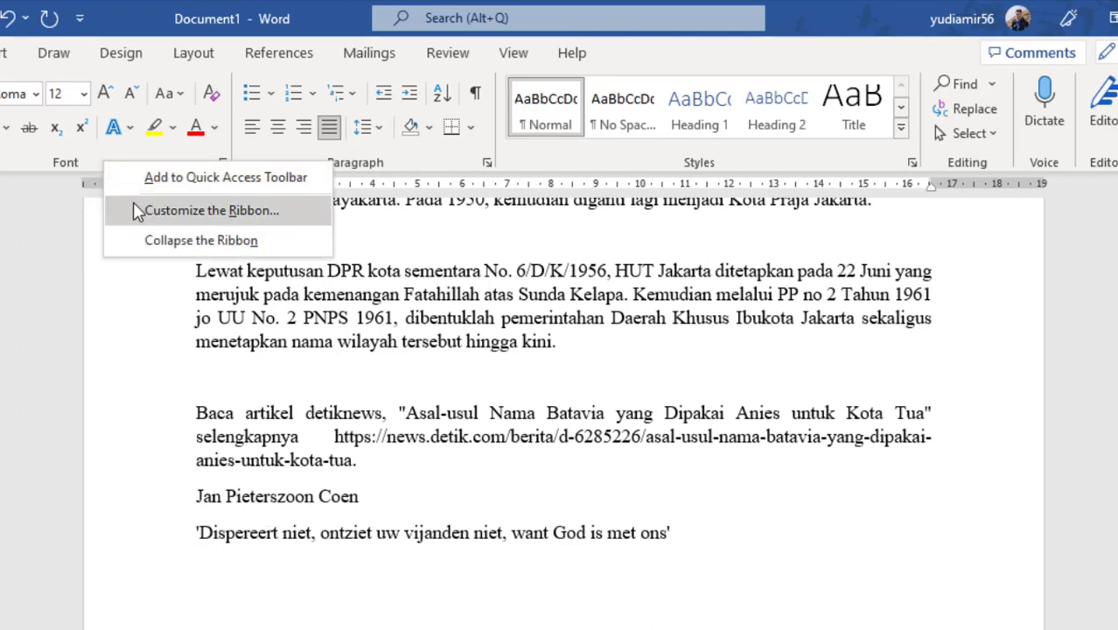
left_click(175, 211)
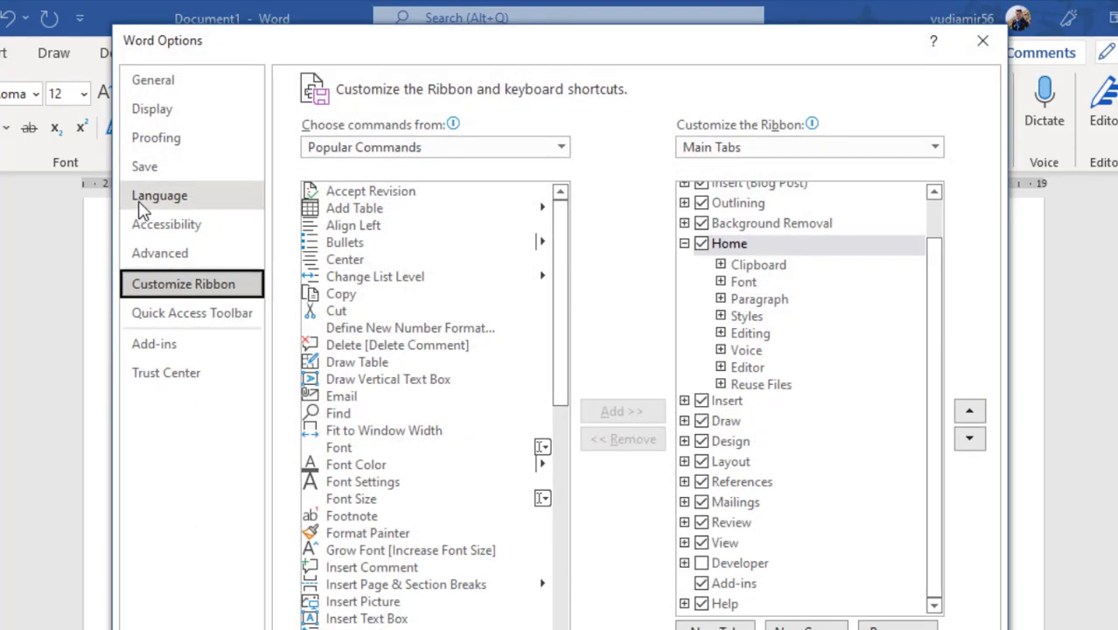
left_click(148, 138)
left_click(714, 174)
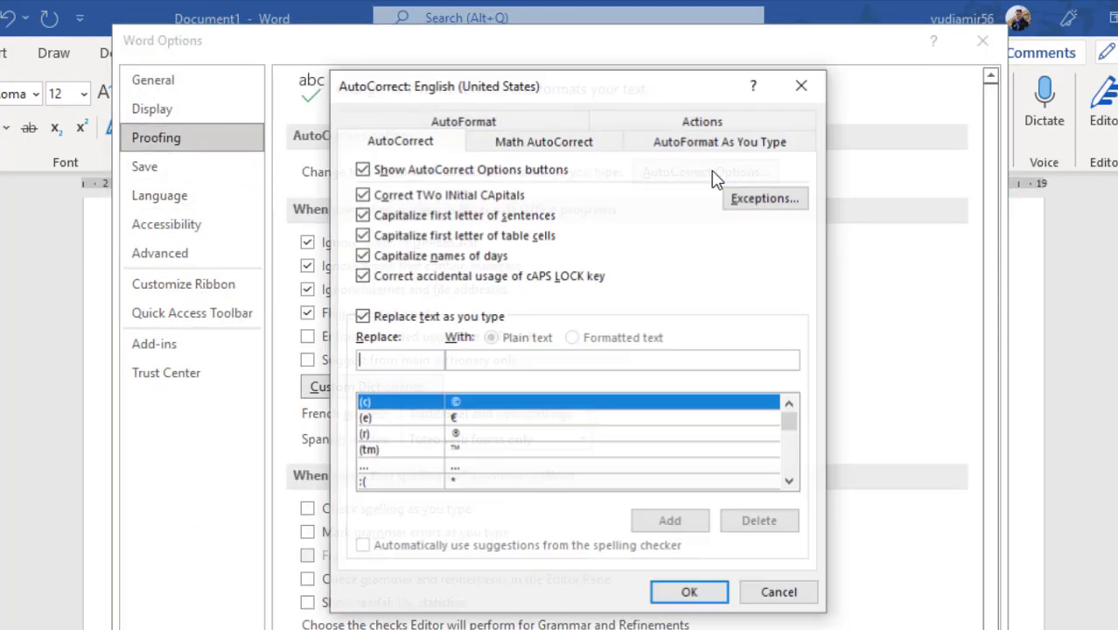
type("j")
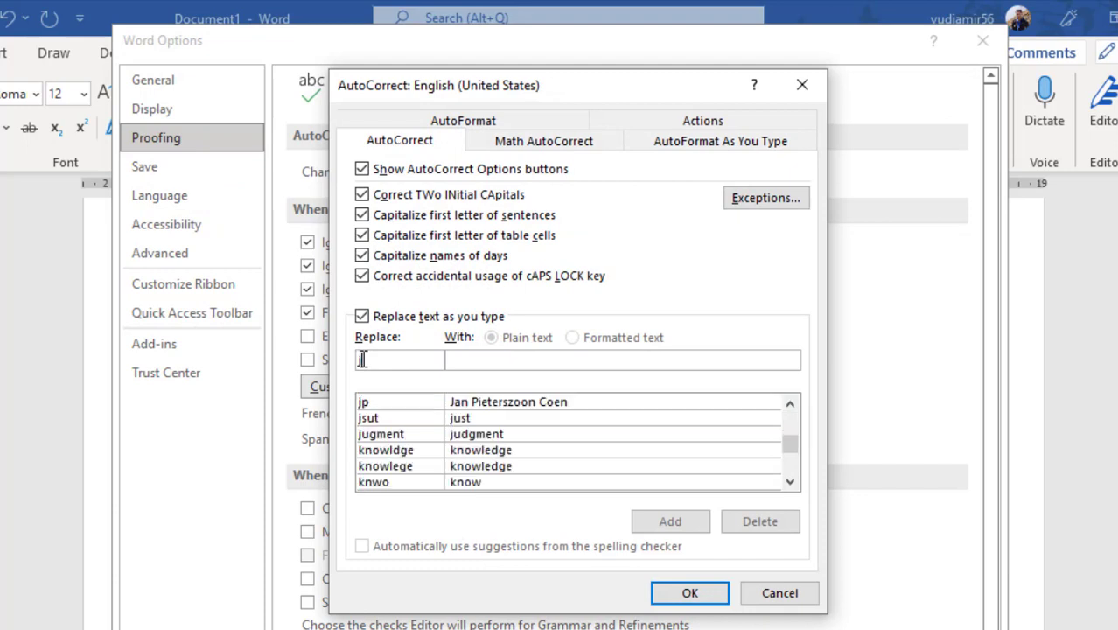
type("p")
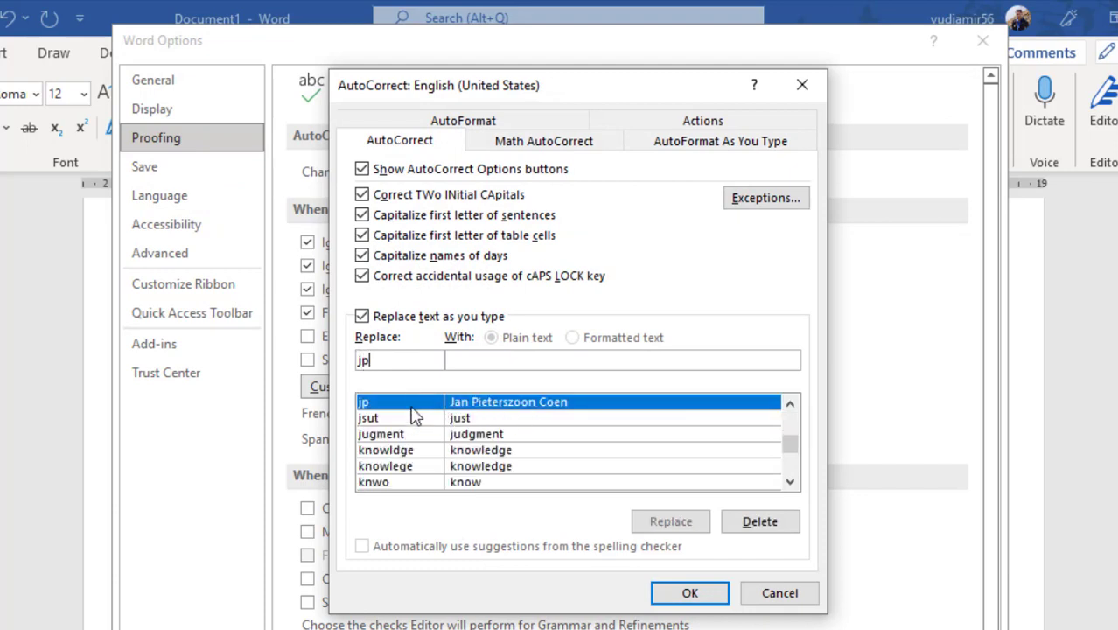
left_click(757, 522)
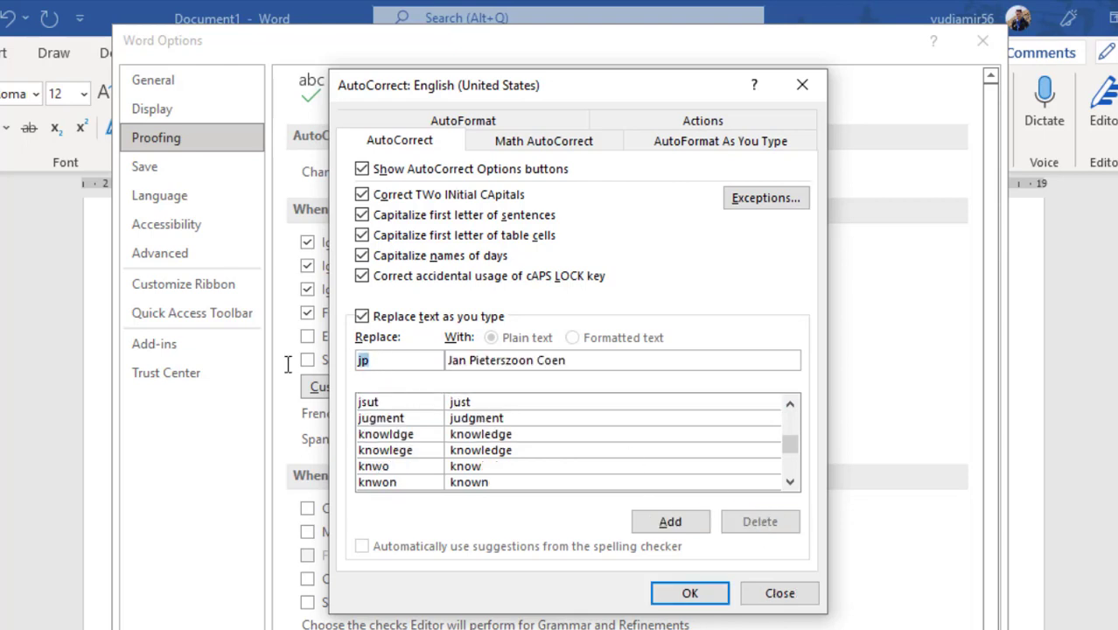
- Delete the "ds" AutoCorrect entry for the "Dispereert niet" motto and save the settings
type("ds")
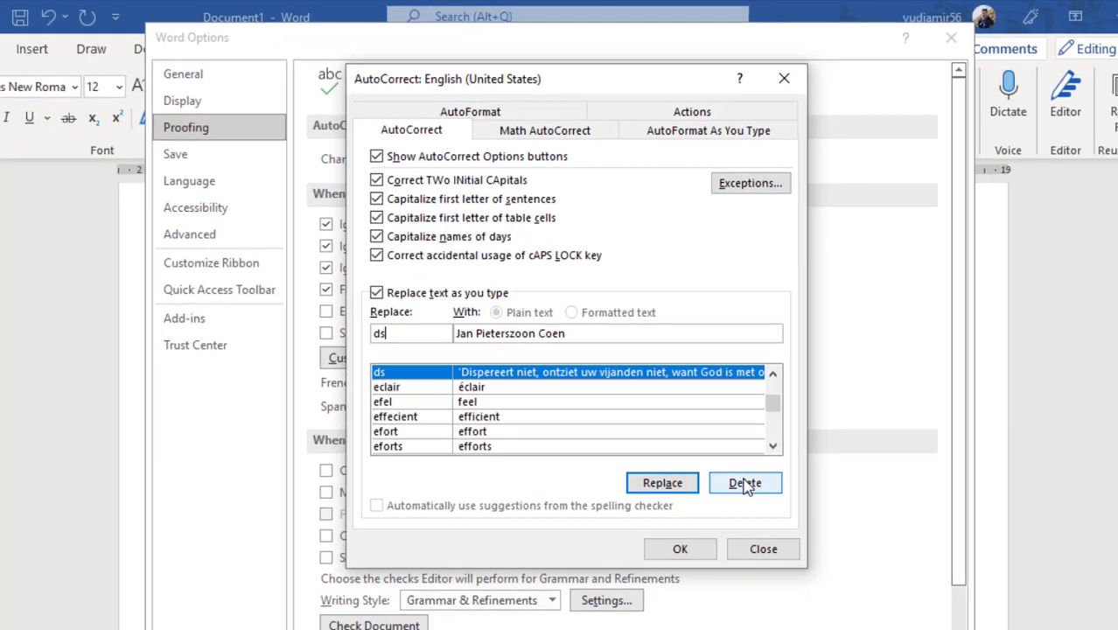
left_click(757, 521)
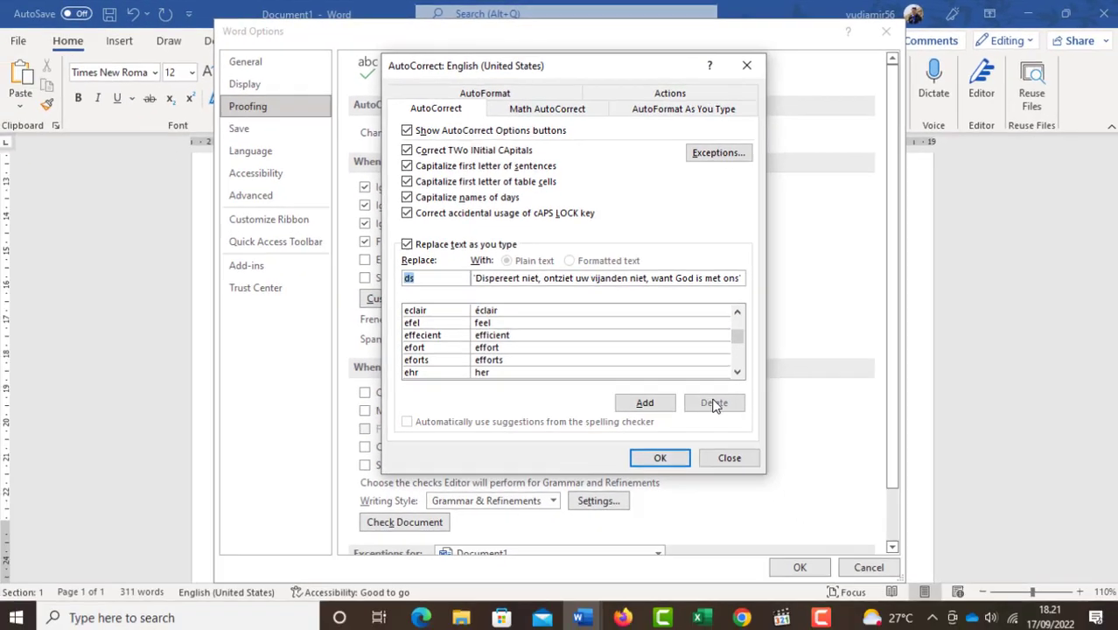
left_click(658, 454)
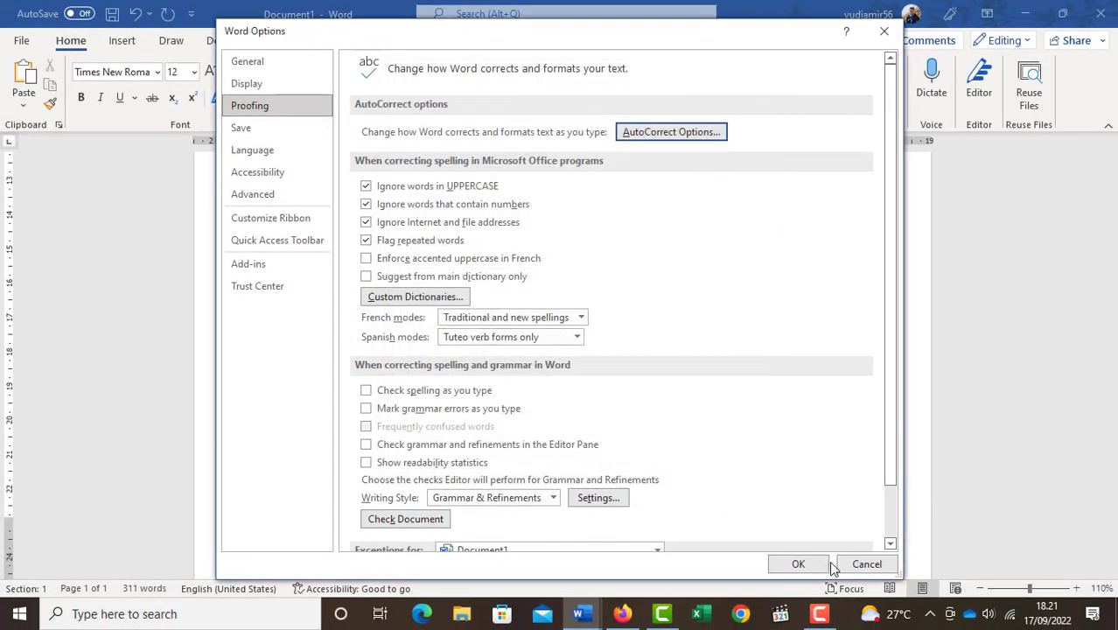
left_click(796, 561)
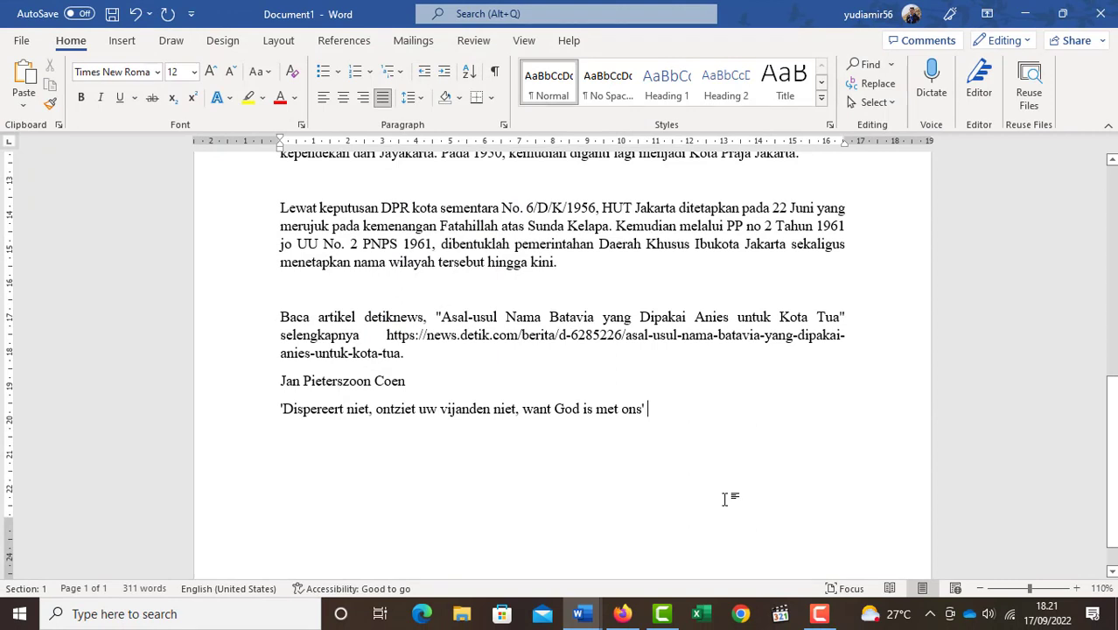
- Test the abbreviation "jp" after the motto and on a new line below it, erasing the test text each time
type("jp")
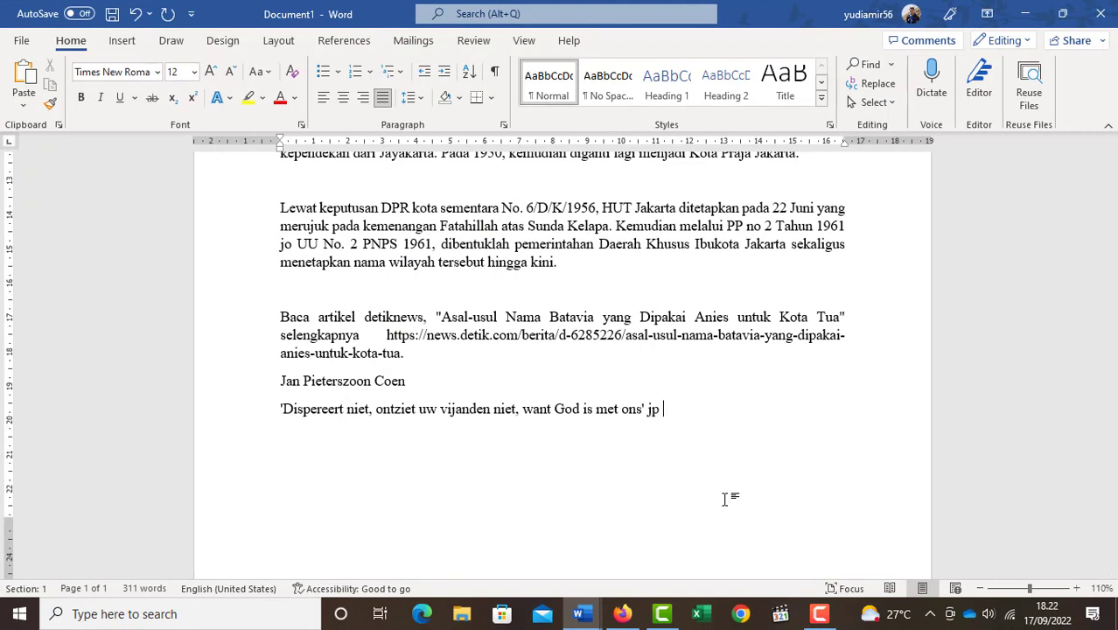
key("BackSpace")
key("BackSpace")
key("BackSpace")
key("BackSpace")
key("Return")
type("jp")
key("BackSpace")
key("BackSpace")
key("BackSpace")
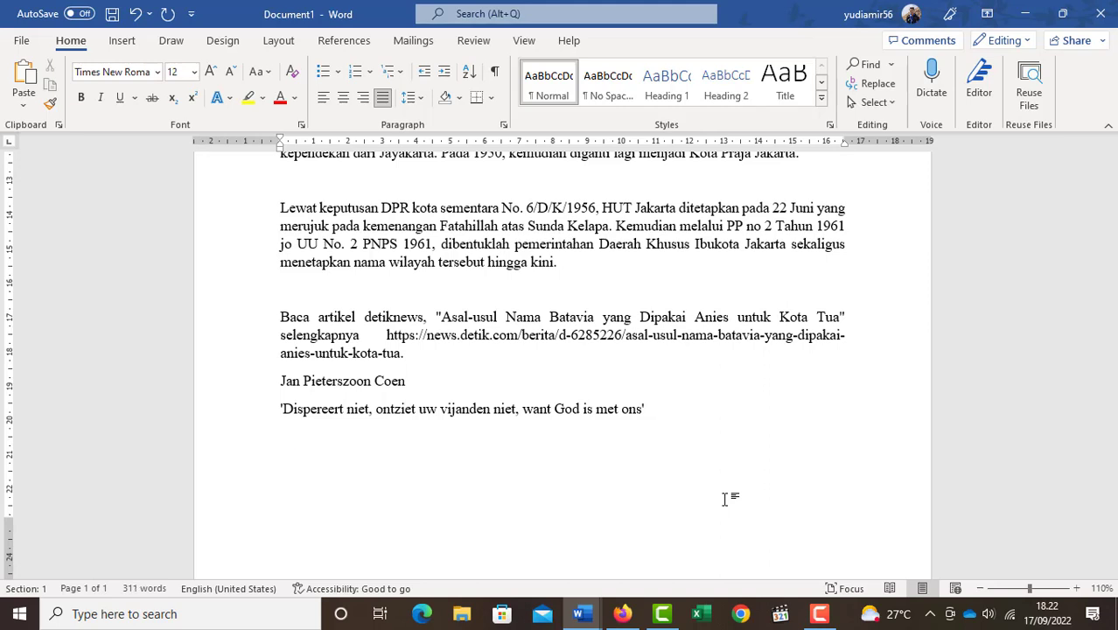